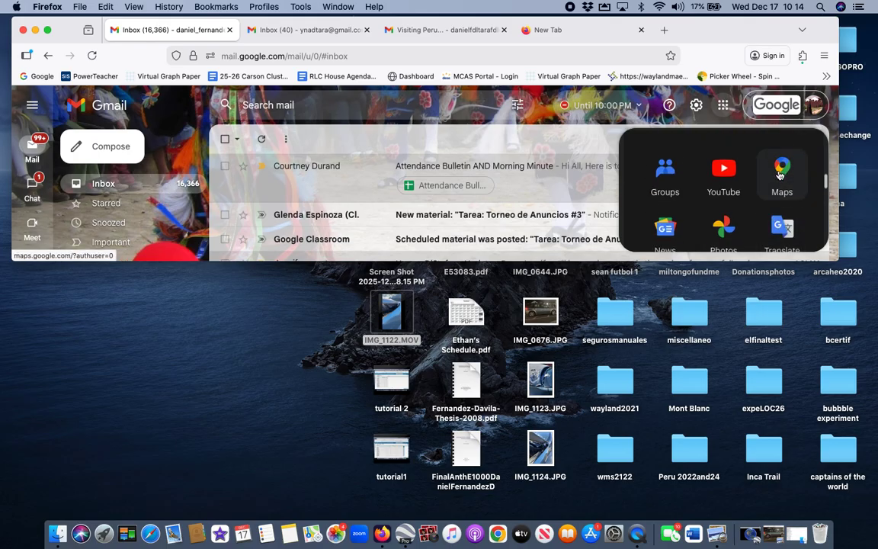
Step: Open Google Maps in a new tab, enlarge the window and pan toward the lake
click(781, 176)
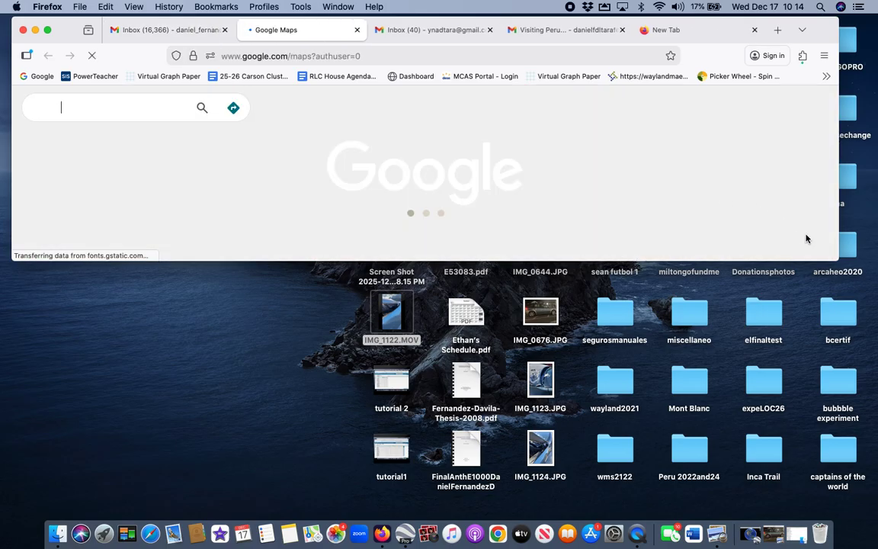
drag(836, 259, 842, 467)
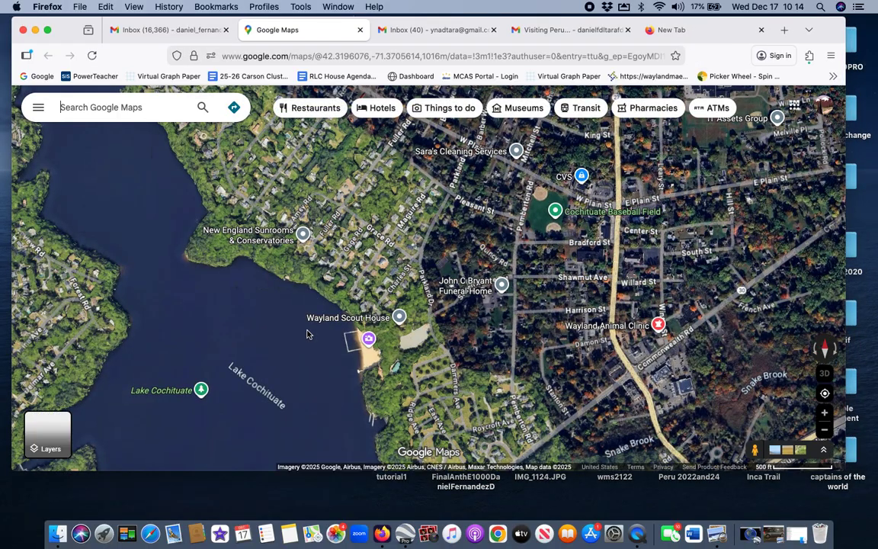
right_click(273, 214)
drag(269, 219, 448, 253)
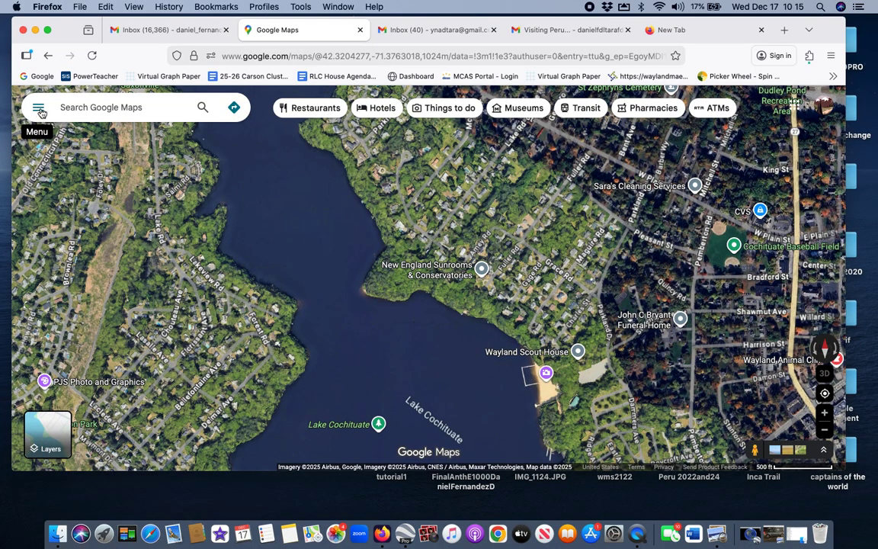
Step: From the menu's Saved > Maps list, start creating a new custom map
click(38, 108)
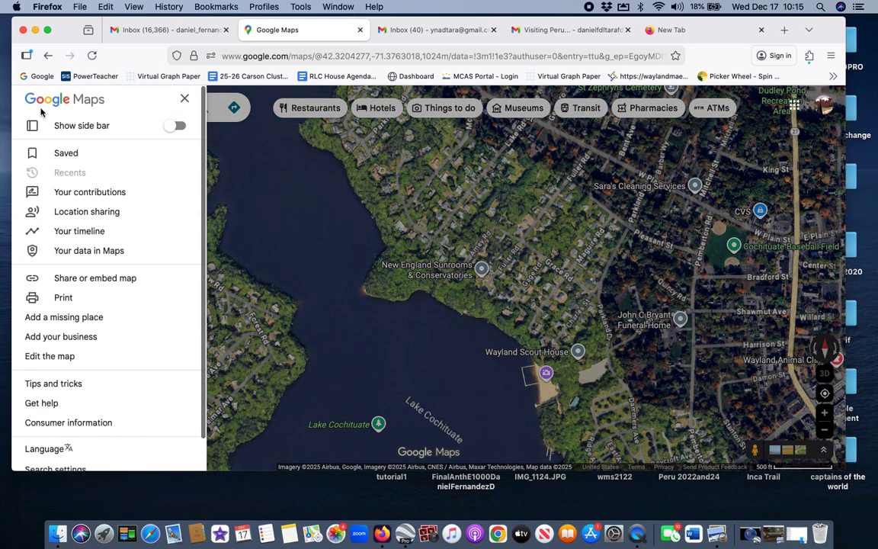
click(66, 153)
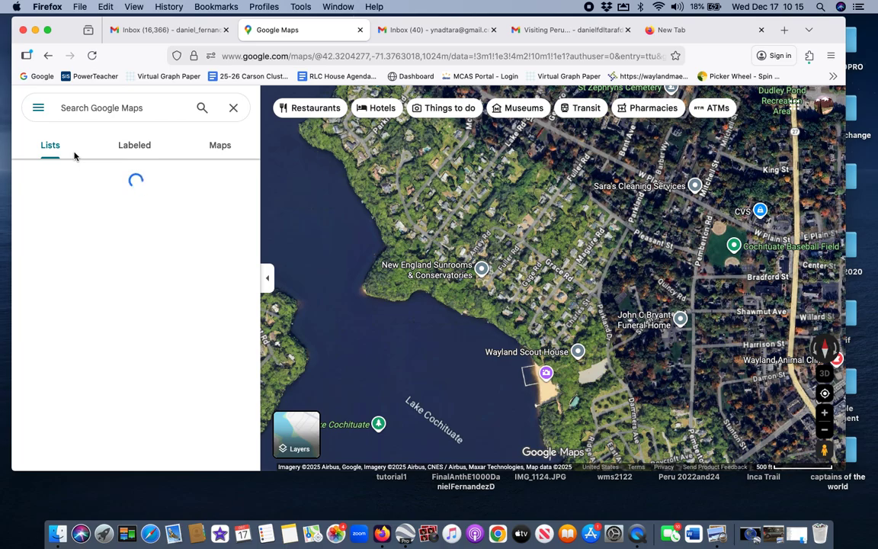
click(220, 147)
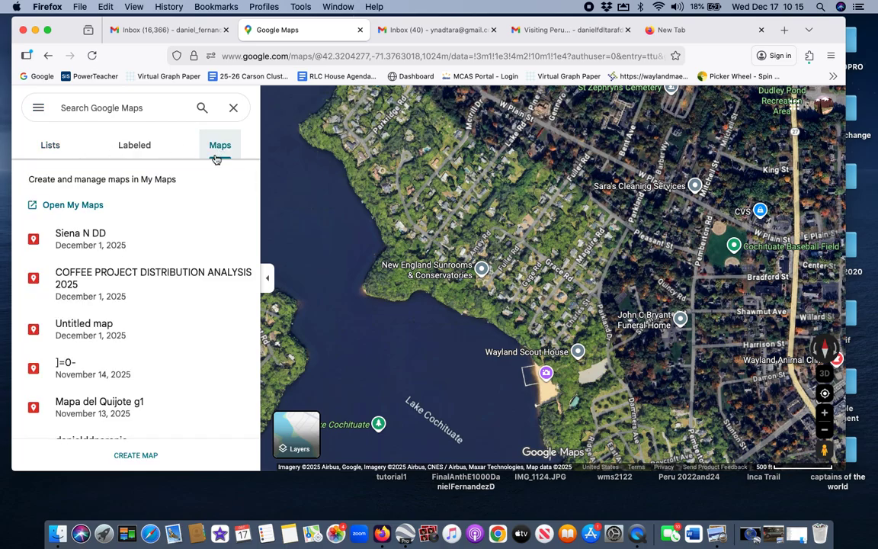
click(147, 455)
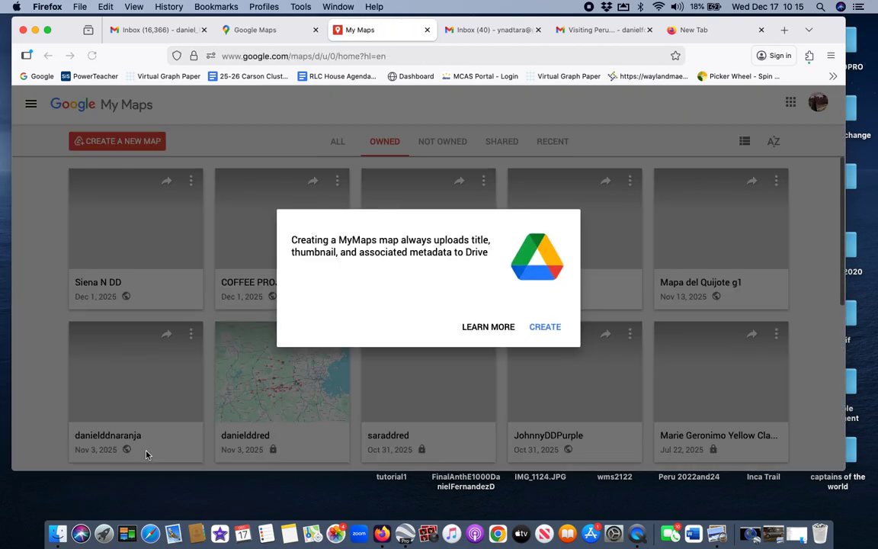
Step: Confirm the new map and save its title as 'El Quijote'
click(551, 329)
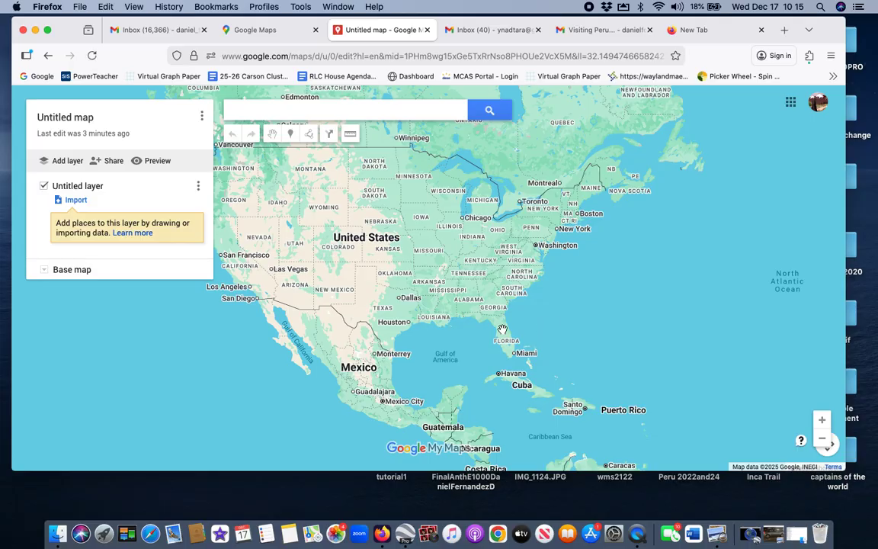
click(90, 117)
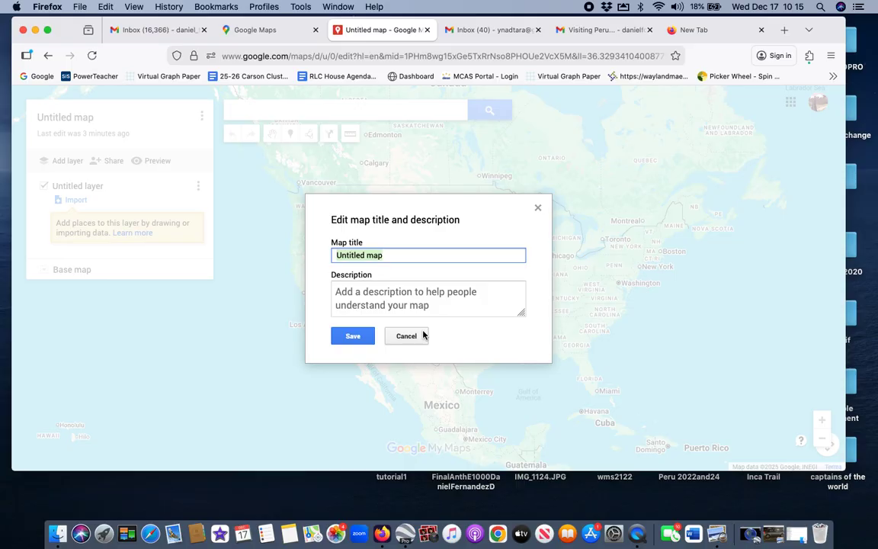
text(El Quijote)
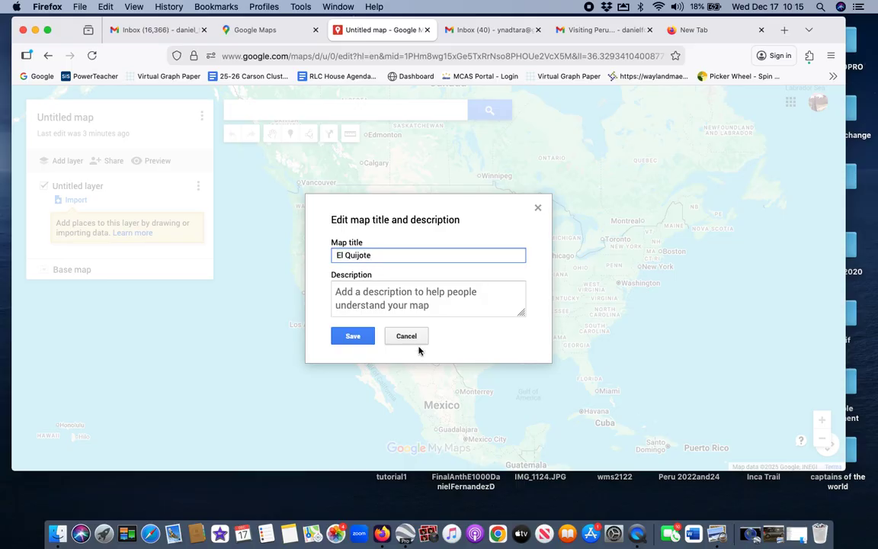
click(353, 336)
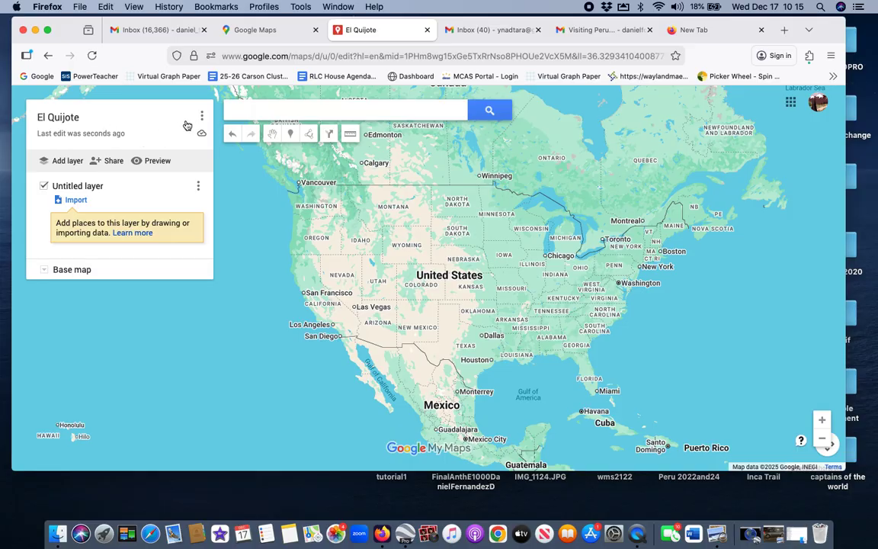
click(201, 116)
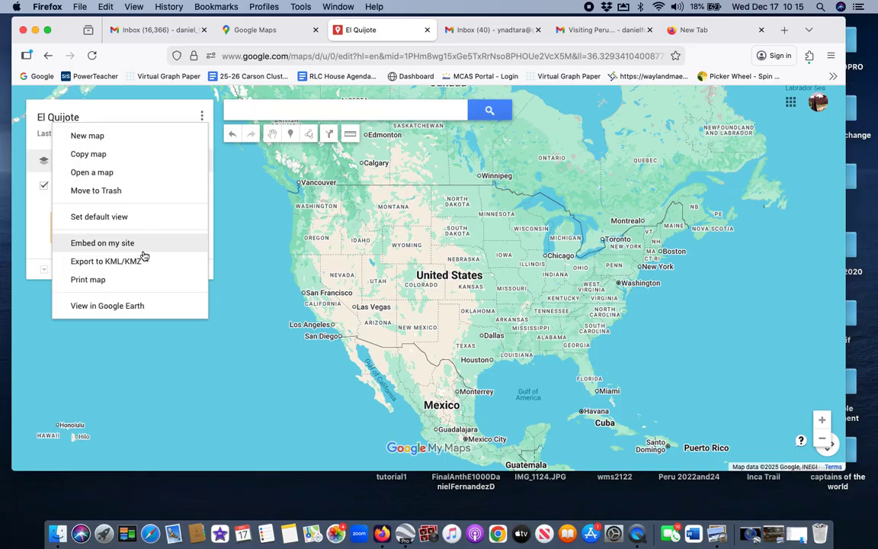
Step: Rename the untitled first layer to 'Pueblos del QUijote'
click(248, 180)
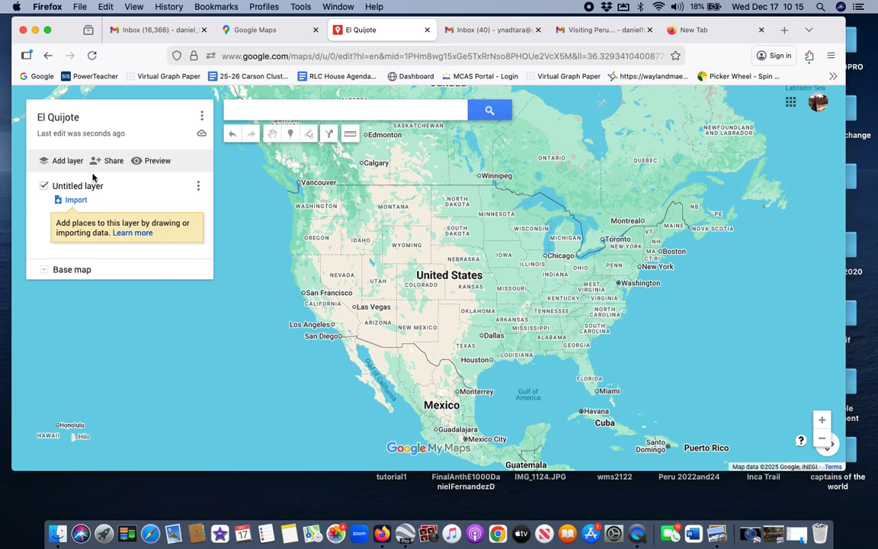
click(199, 187)
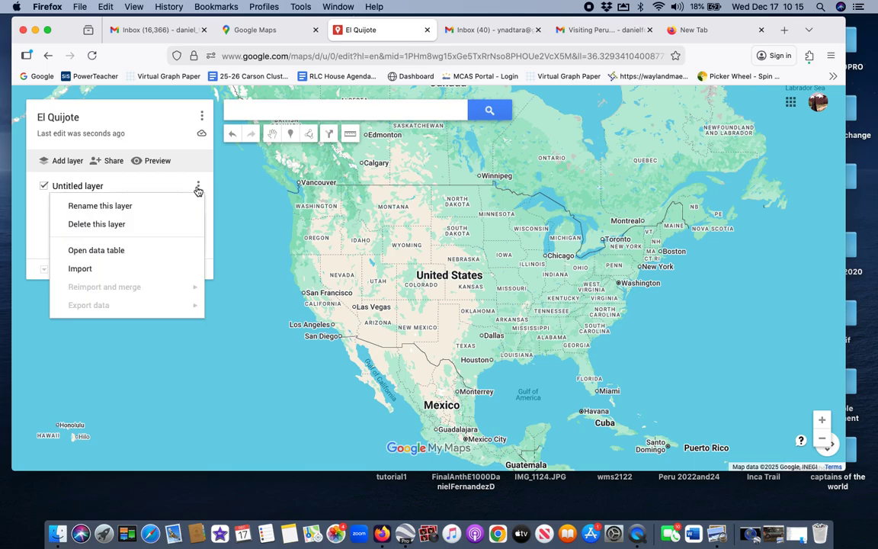
click(145, 207)
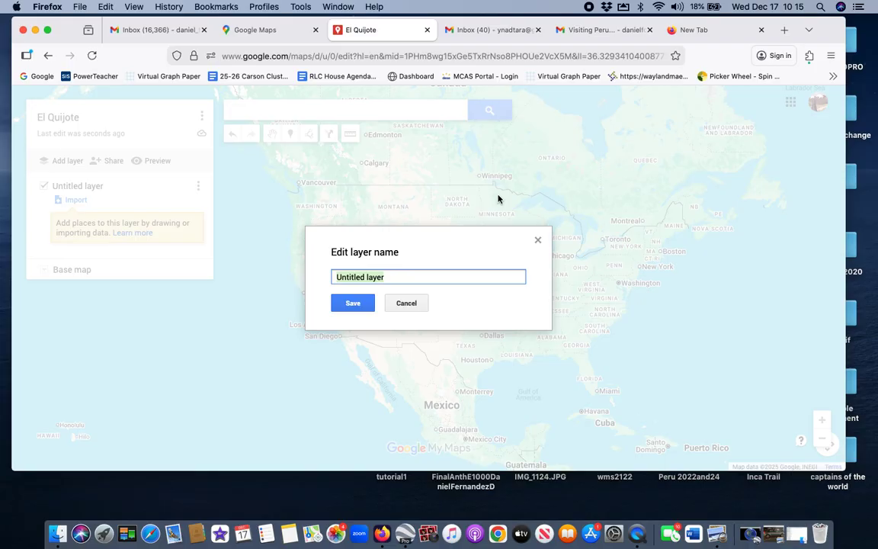
text(te)
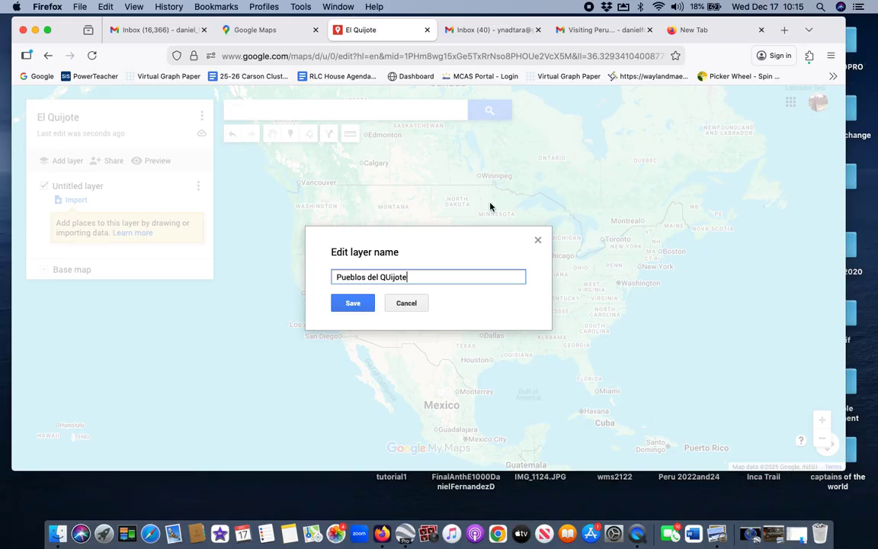
click(363, 302)
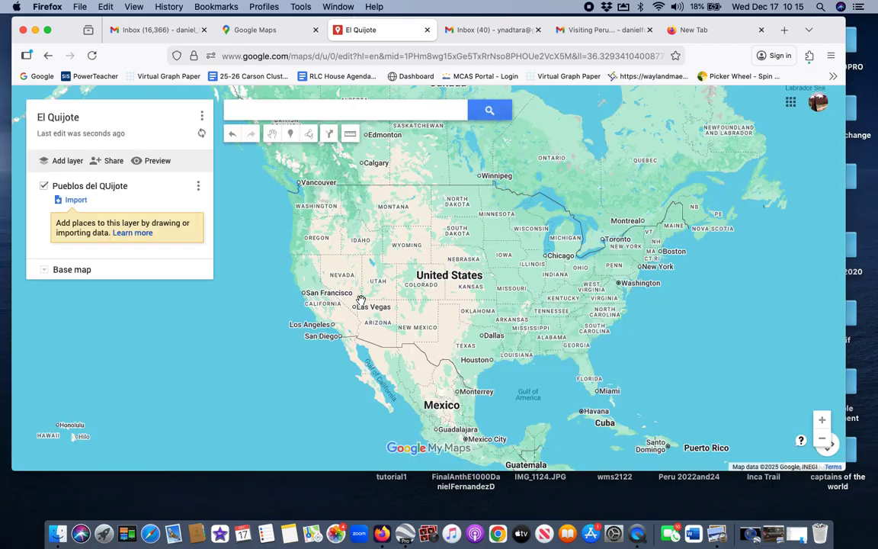
Step: Add a second layer named 'Carreteras a lso pueblois'
click(68, 161)
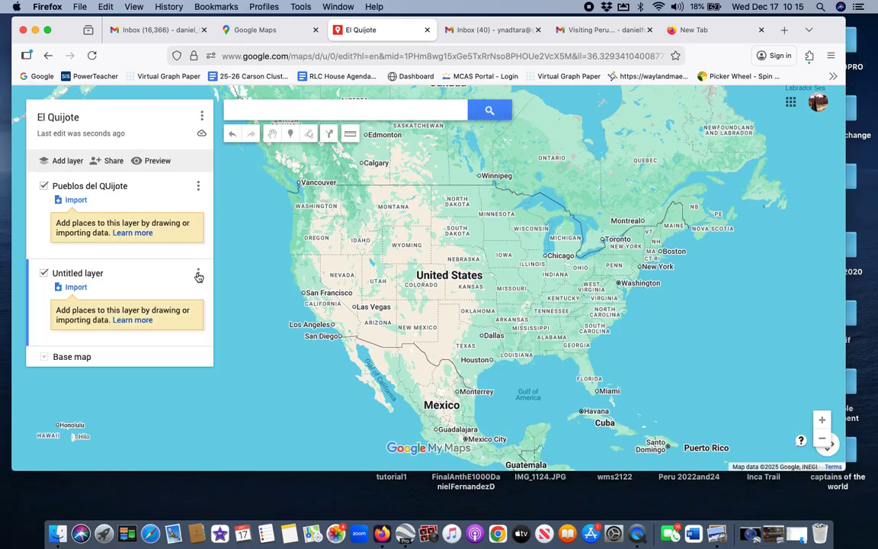
click(198, 275)
click(141, 295)
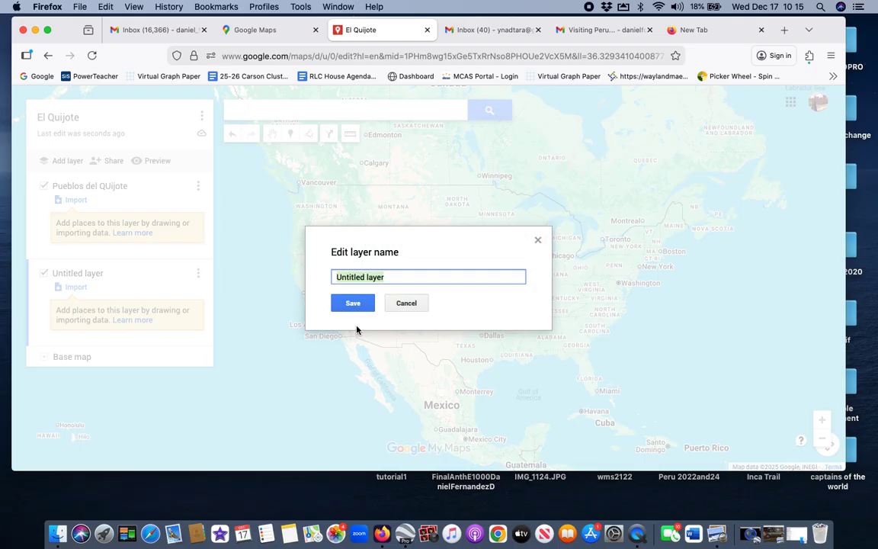
text(Carreteras a)
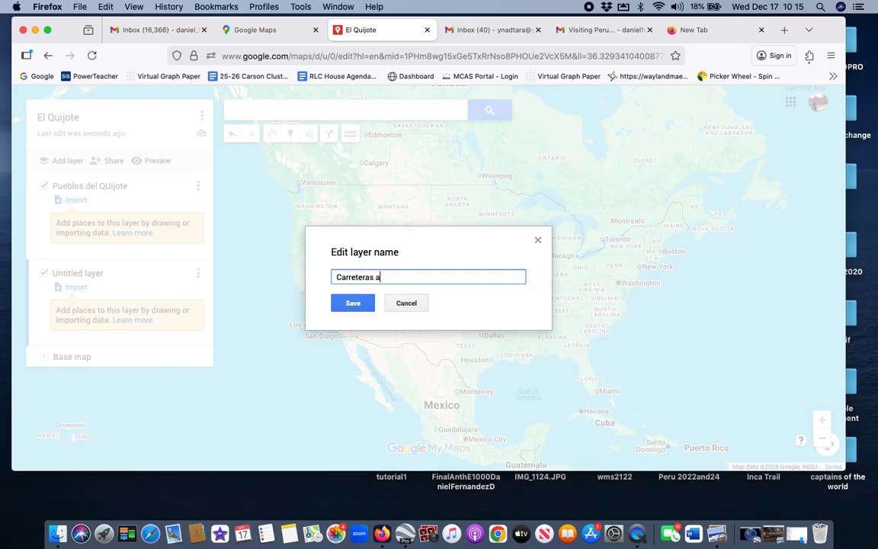
text( lso pueblois)
key(BackSpace)
key(BackSpace)
text(s)
click(351, 303)
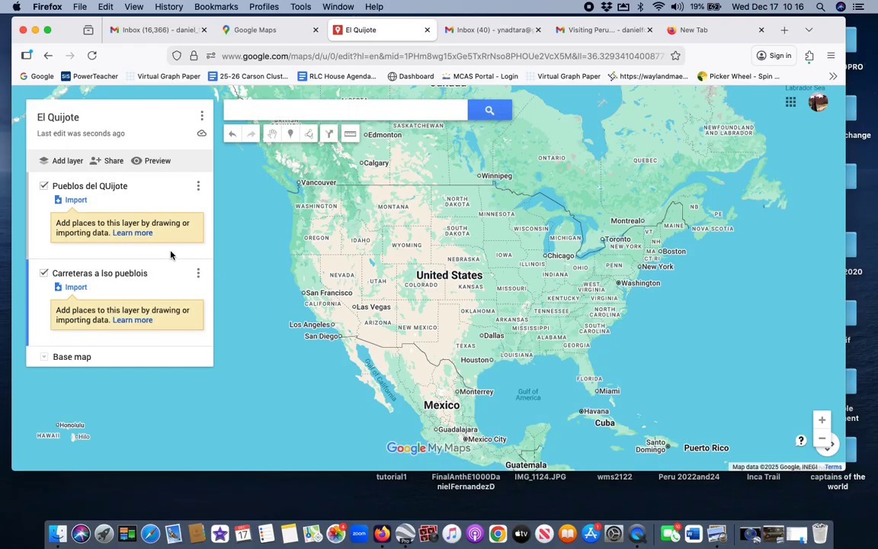
Step: Add a third layer named 'Ciudades', then delete it
click(69, 162)
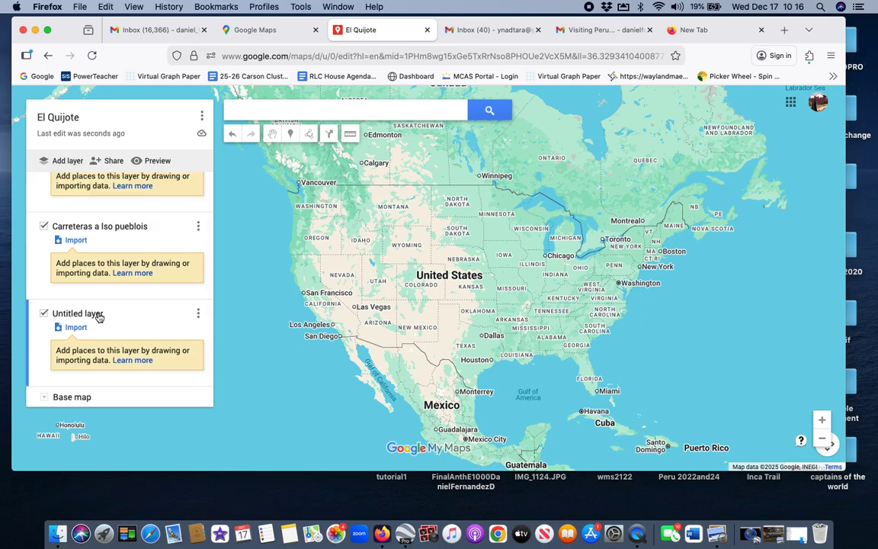
click(198, 313)
click(135, 333)
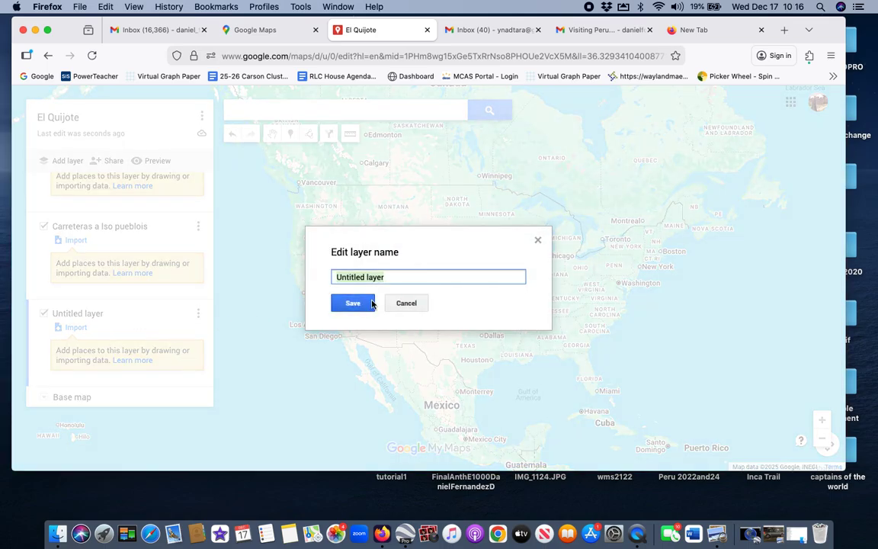
click(388, 278)
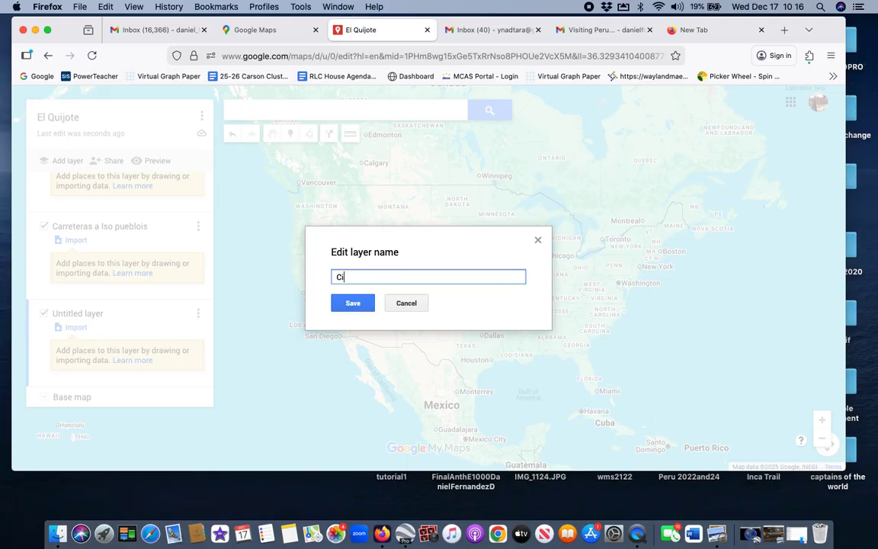
click(357, 304)
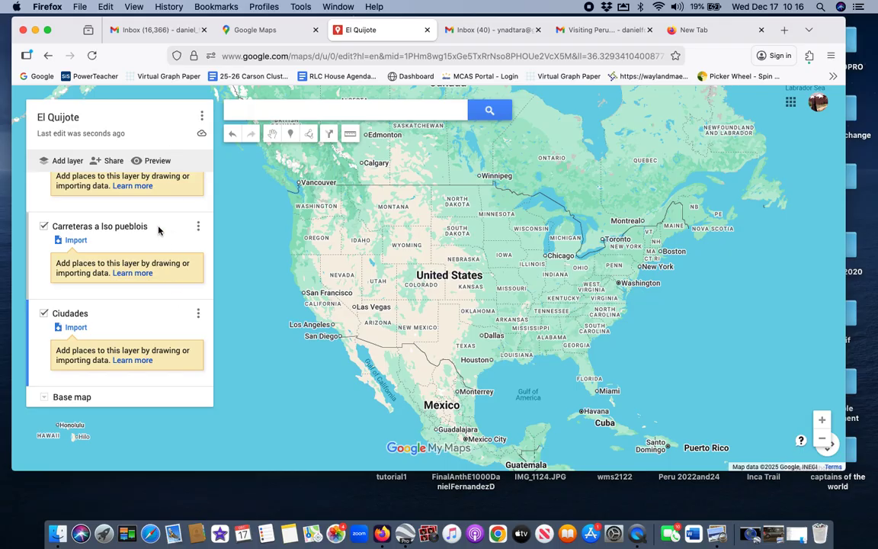
click(198, 315)
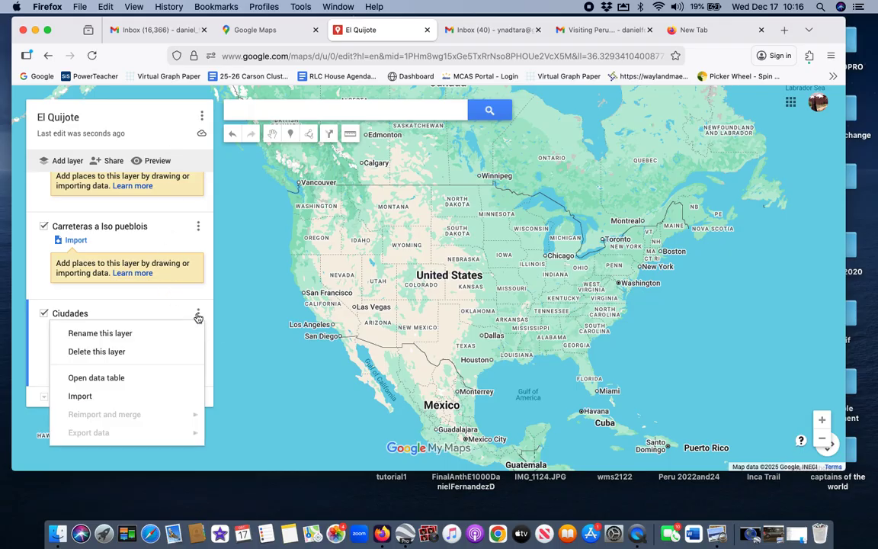
click(109, 351)
click(377, 293)
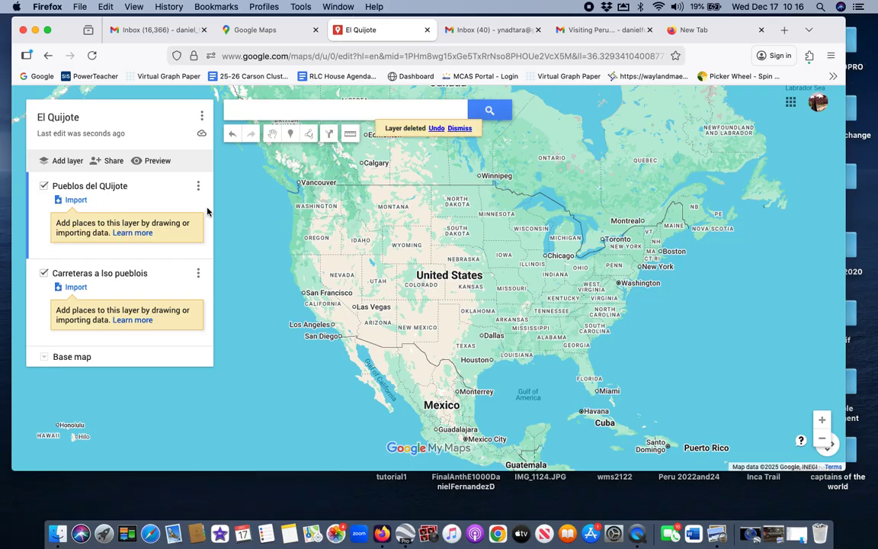
Step: Make the map viewable by anyone with the link and copy the link
drag(340, 212, 411, 211)
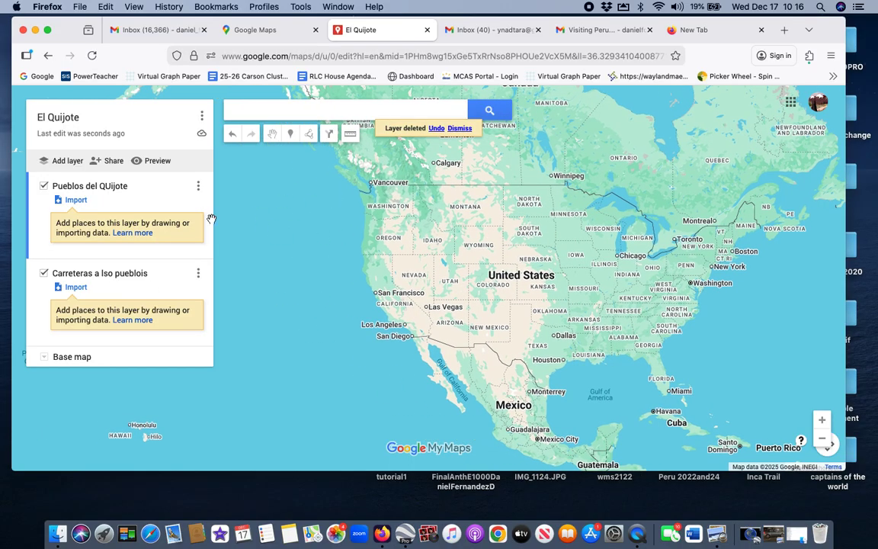
click(112, 163)
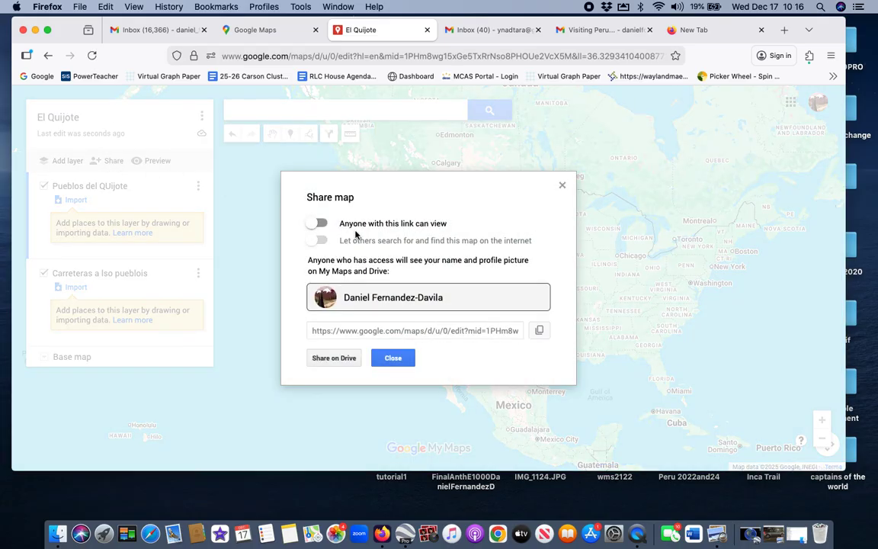
click(322, 224)
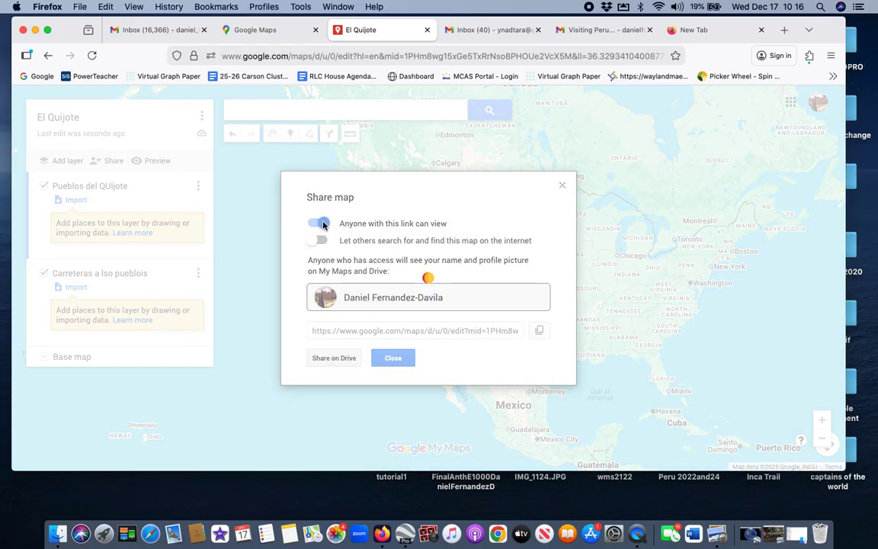
click(539, 332)
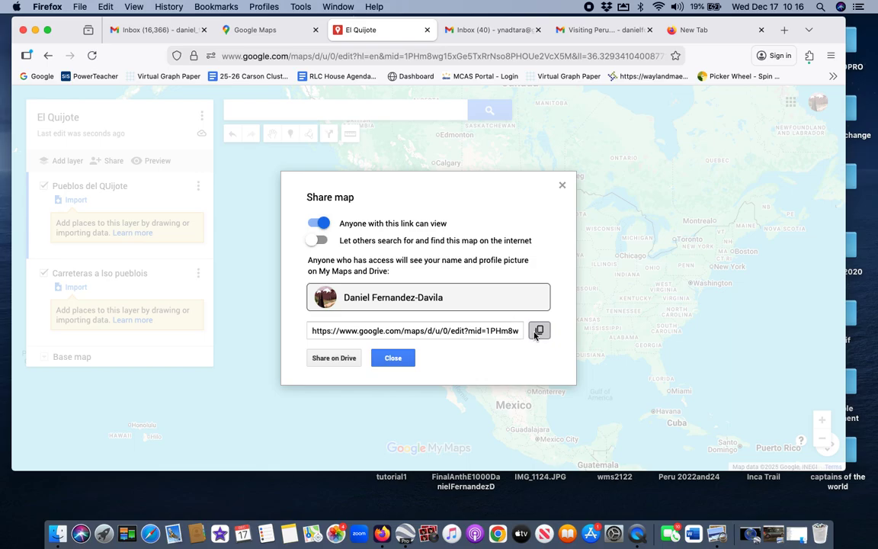
Step: Share the map on Drive with a suggested contact as editor and send the invitation
click(335, 359)
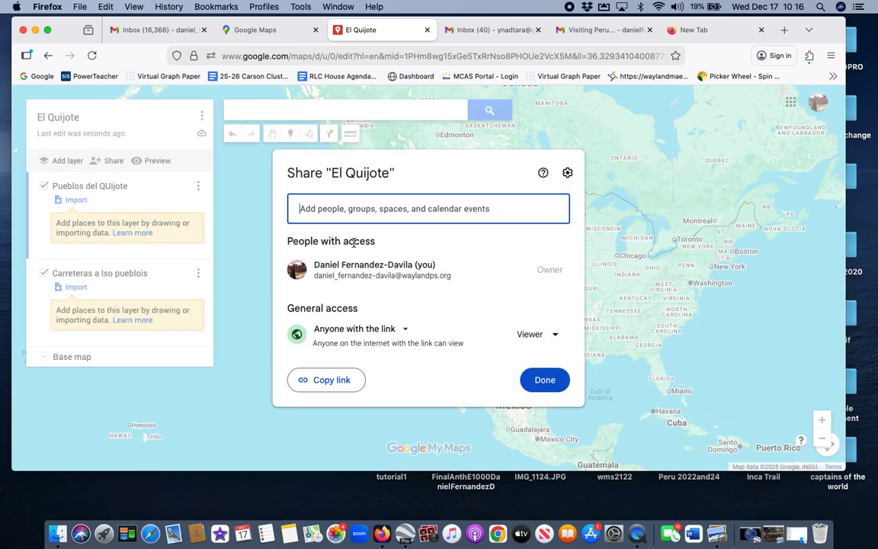
click(368, 211)
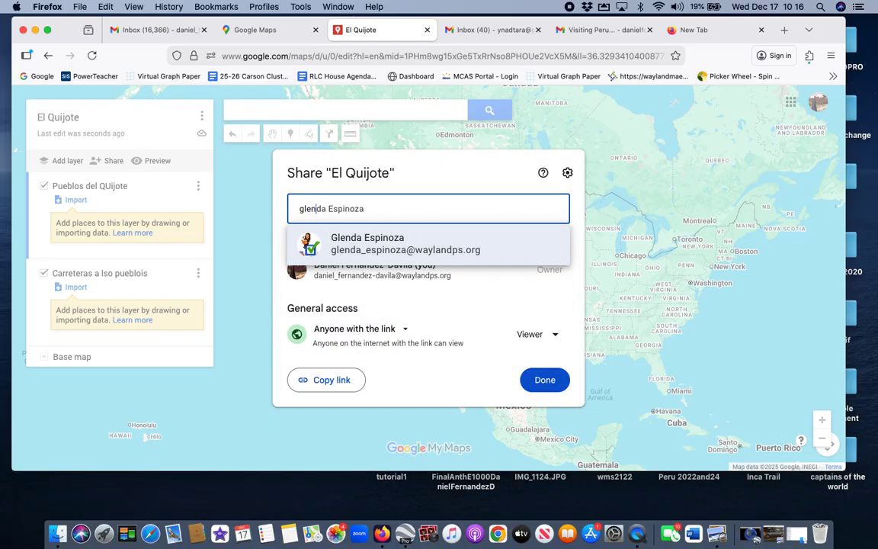
click(414, 256)
click(545, 376)
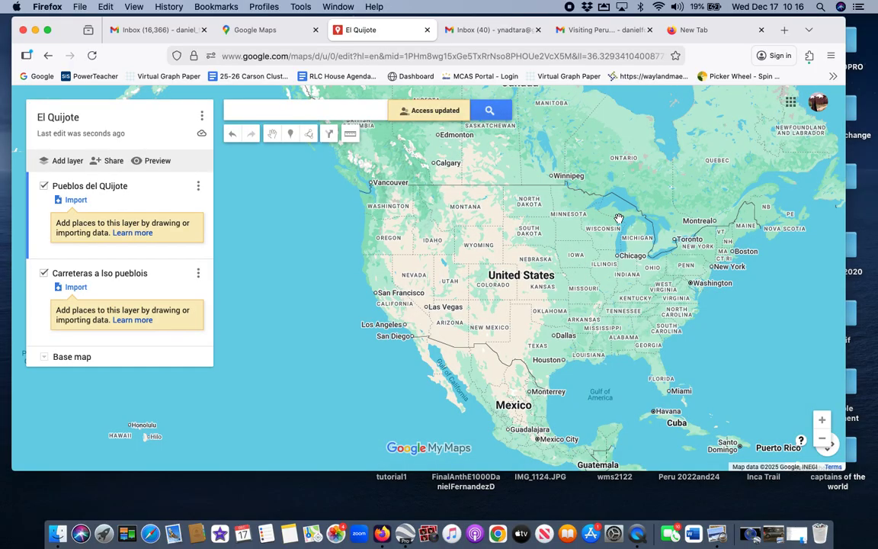
Step: Search the map for 'Salamanca' and jump to Salamanca, Spain
drag(436, 248, 432, 269)
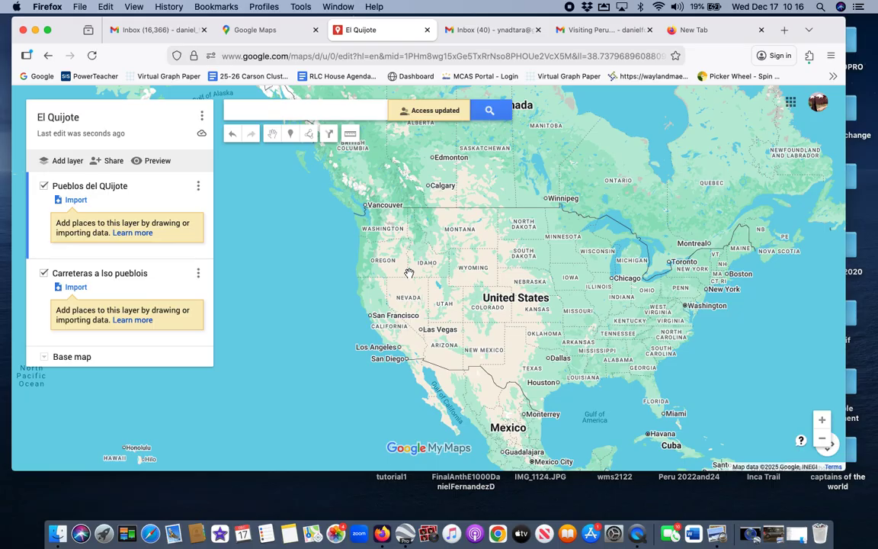
drag(409, 273, 363, 264)
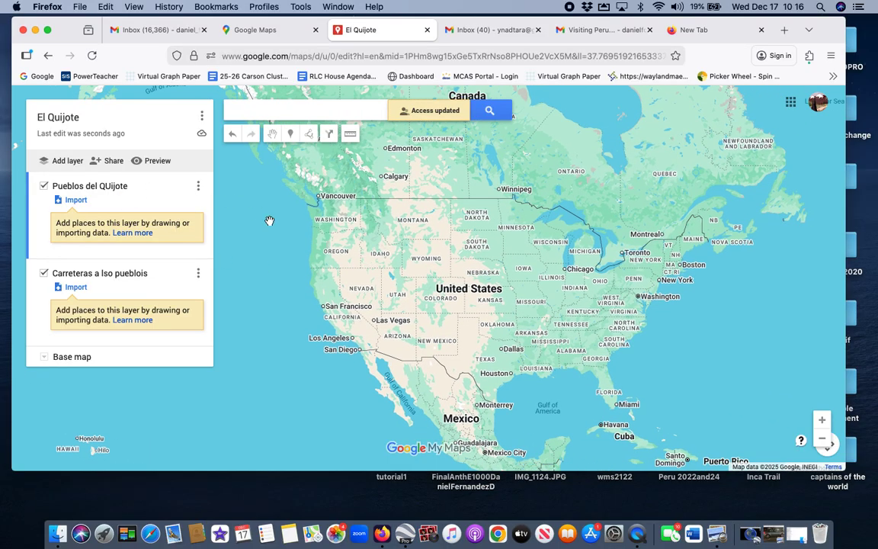
click(319, 112)
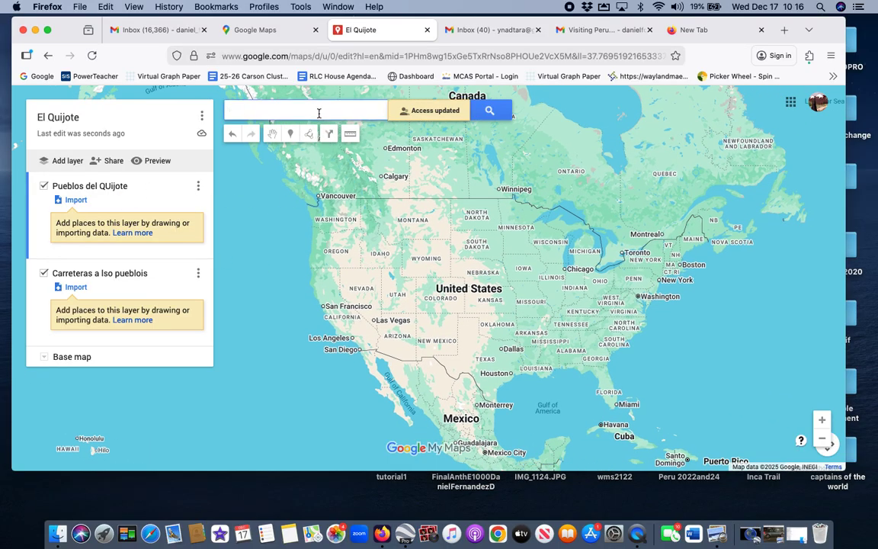
text(Slamanca)
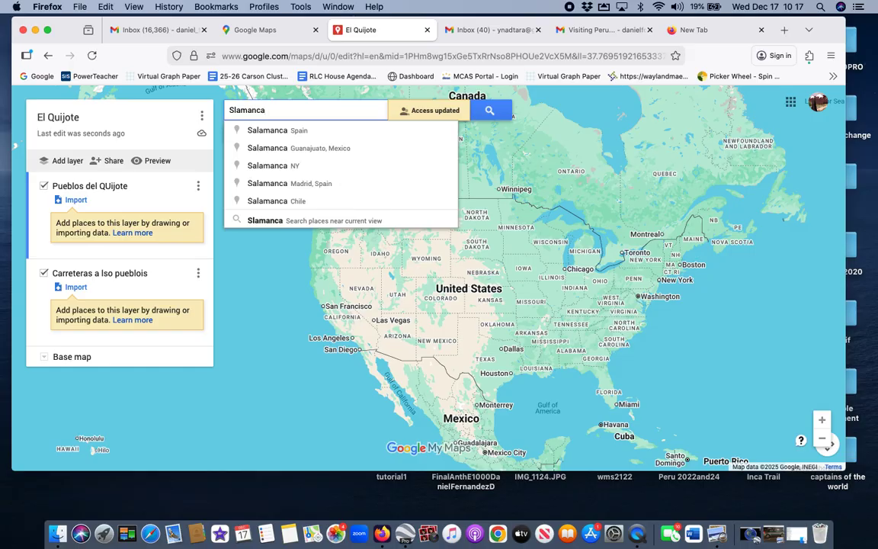
click(275, 131)
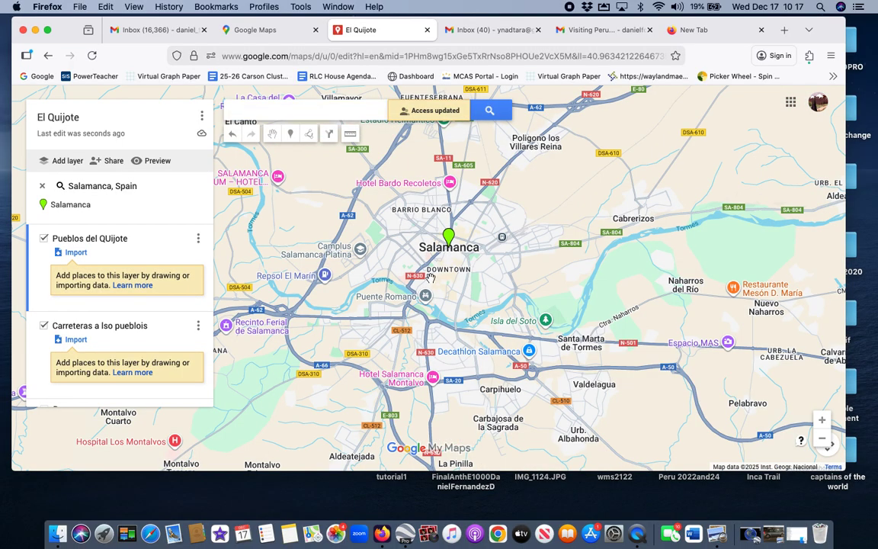
scroll(191, 309, down, 1)
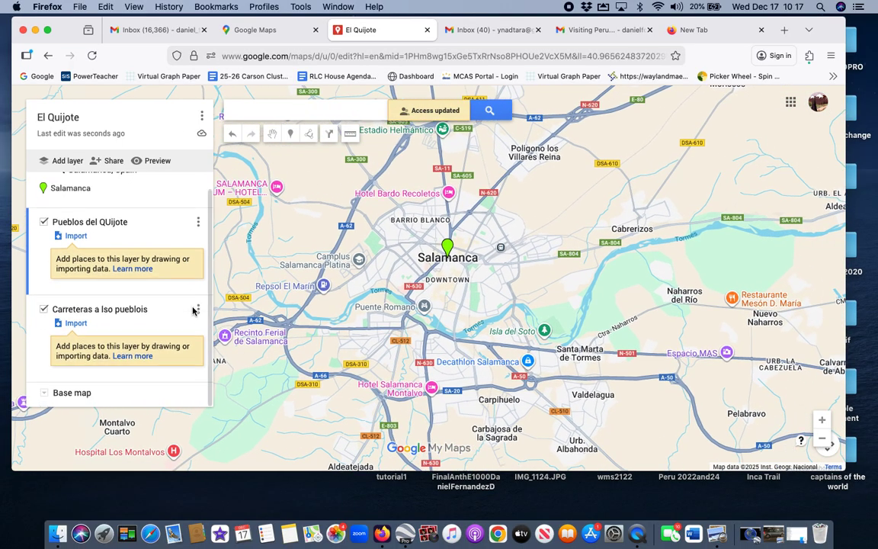
click(43, 397)
click(118, 321)
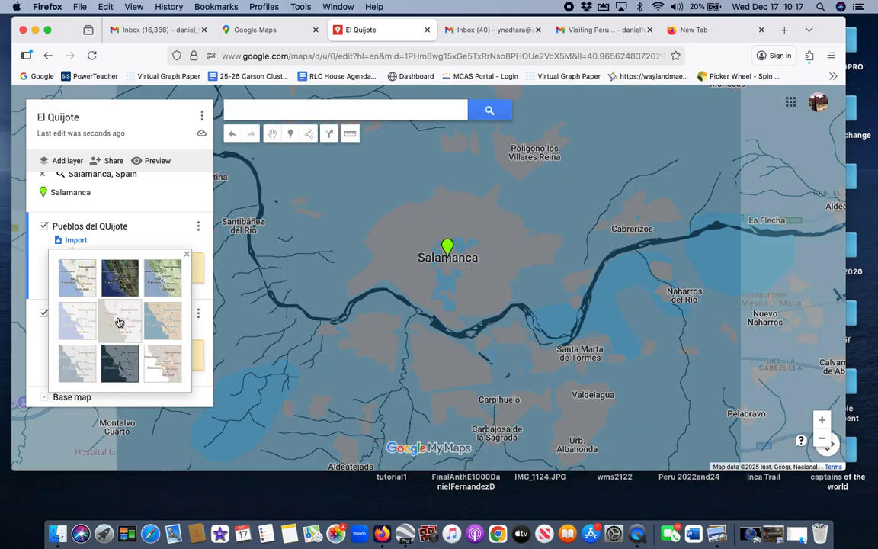
click(174, 315)
click(126, 284)
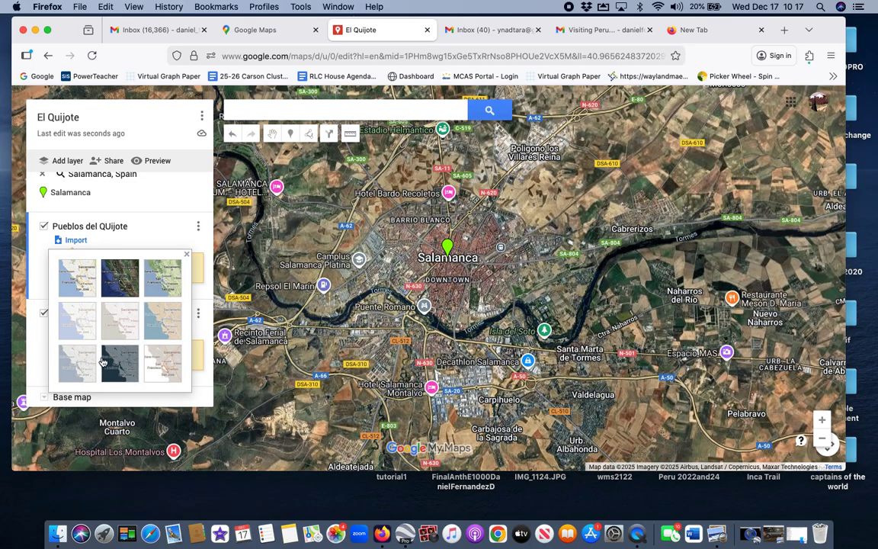
click(76, 263)
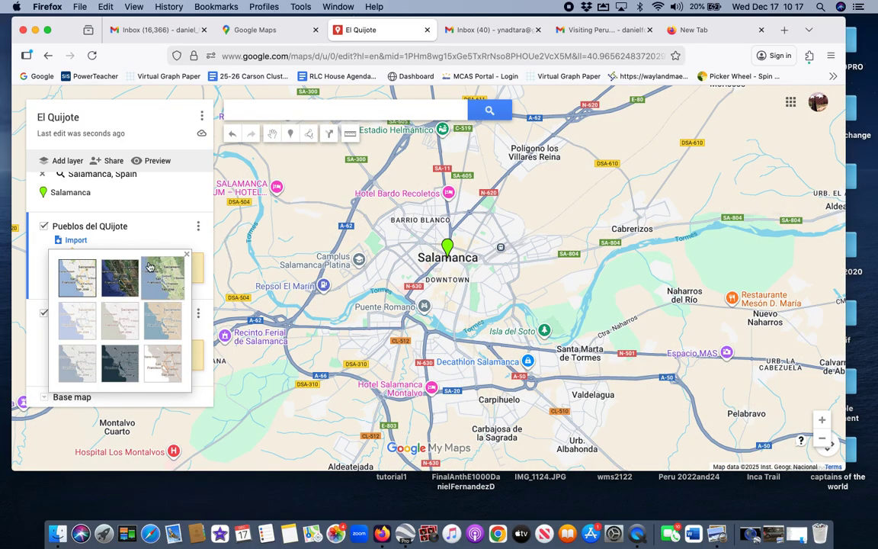
click(186, 254)
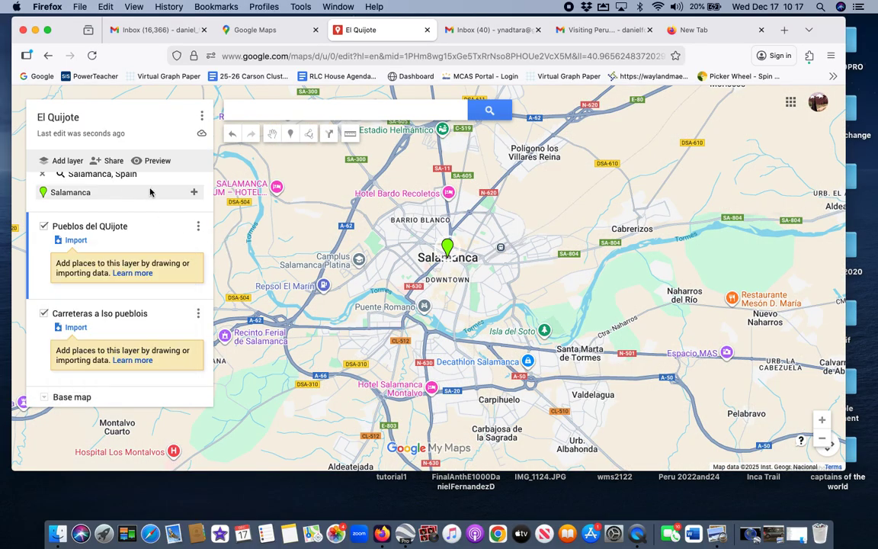
scroll(160, 200, up, 1)
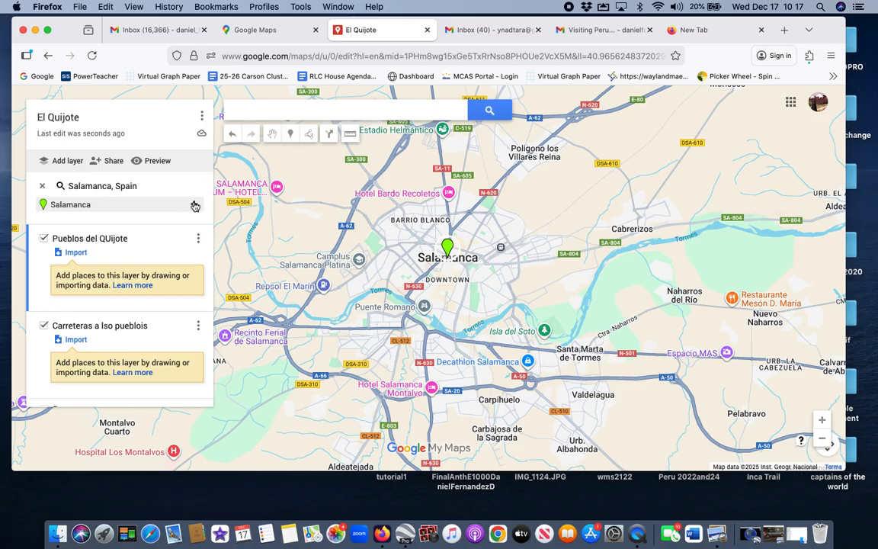
Step: Drop a marker on Salamanca, clear the search result, and name it 'Quijote Numero 1'
click(291, 135)
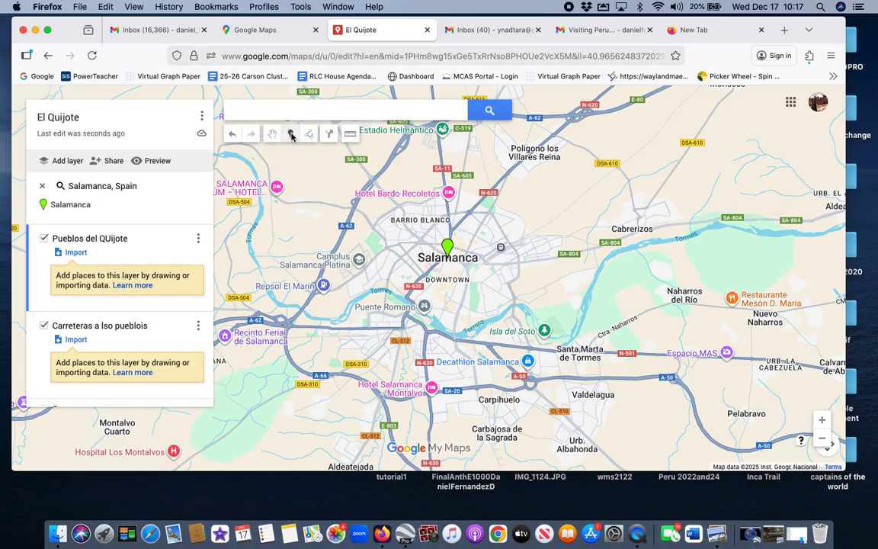
click(431, 250)
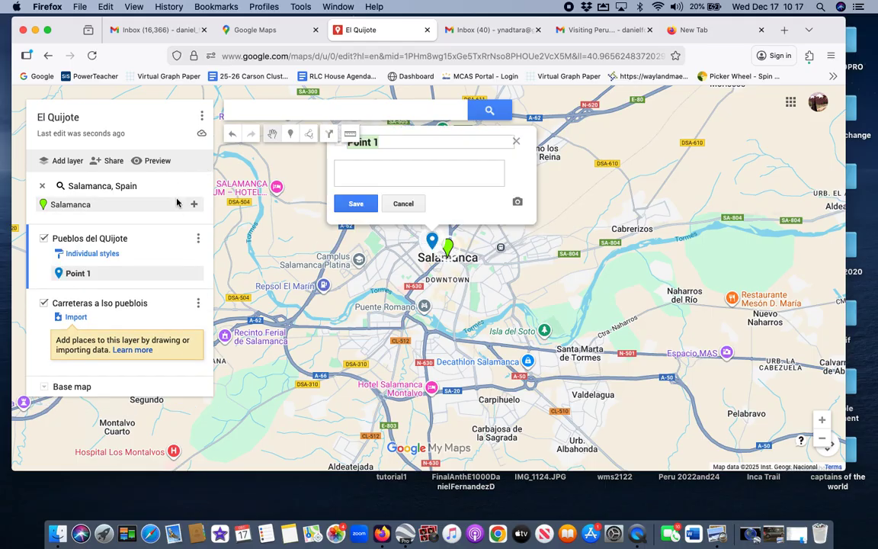
click(43, 186)
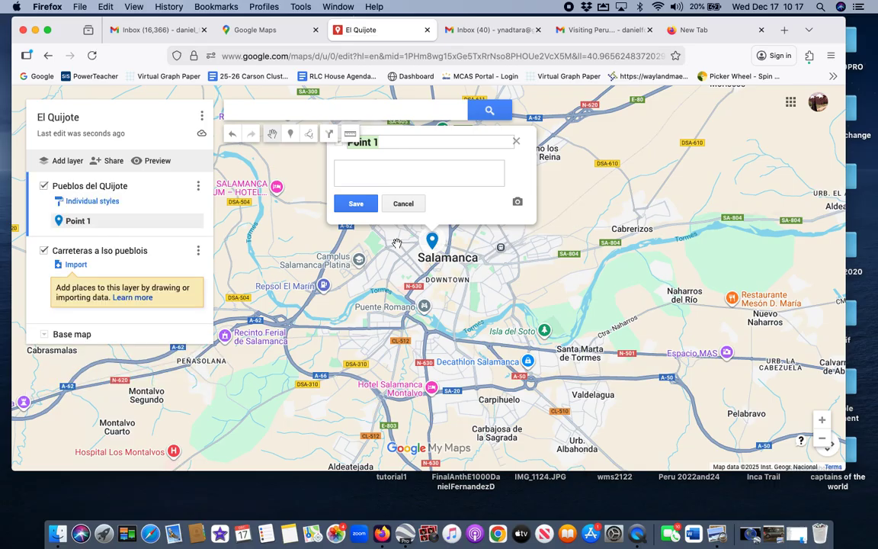
scroll(591, 229, up, 2)
scroll(592, 229, down, 2)
key(BackSpace)
text(Quijot)
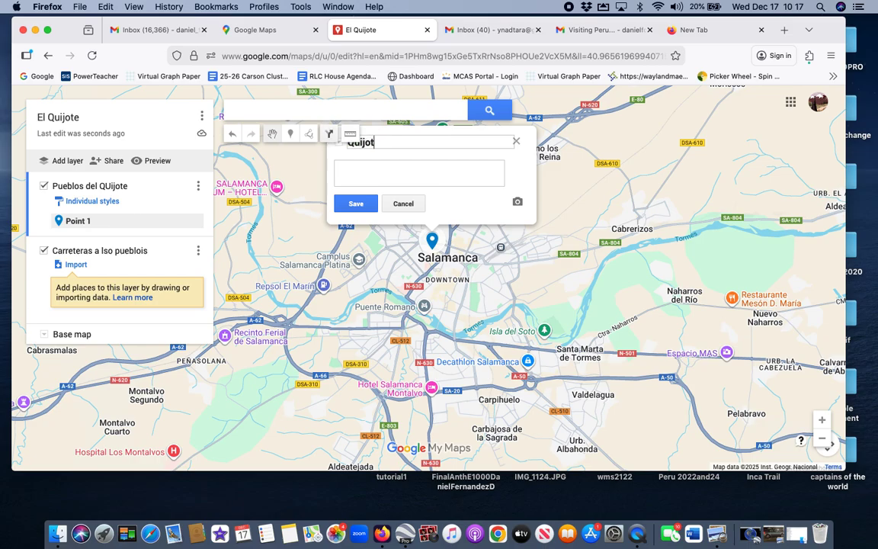
text(e Numero)
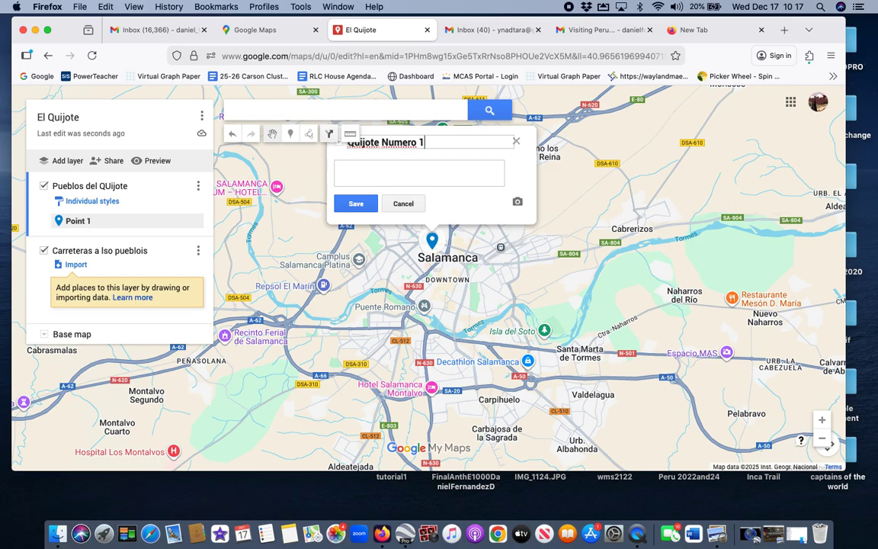
text( 1)
click(355, 203)
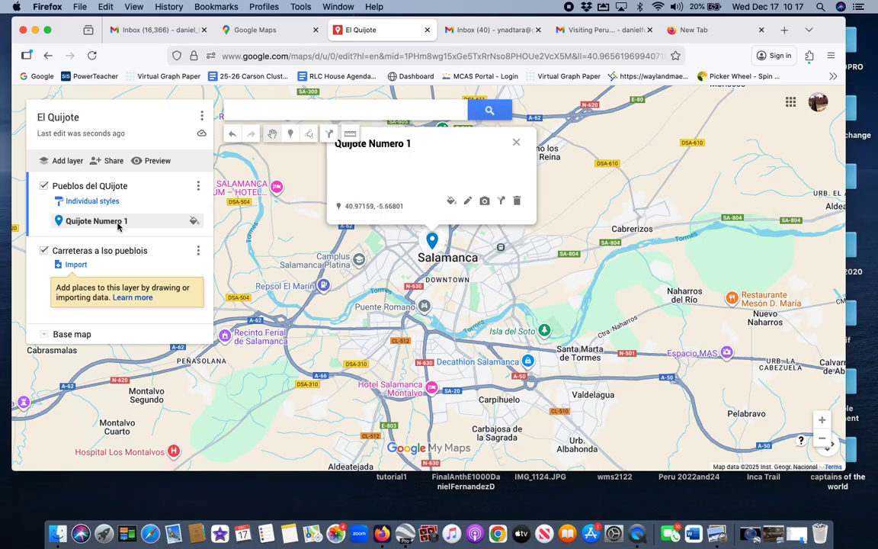
Step: Drag Quijote Numero 1 into the Carreteras layer and back, then close its info card
drag(119, 222, 123, 271)
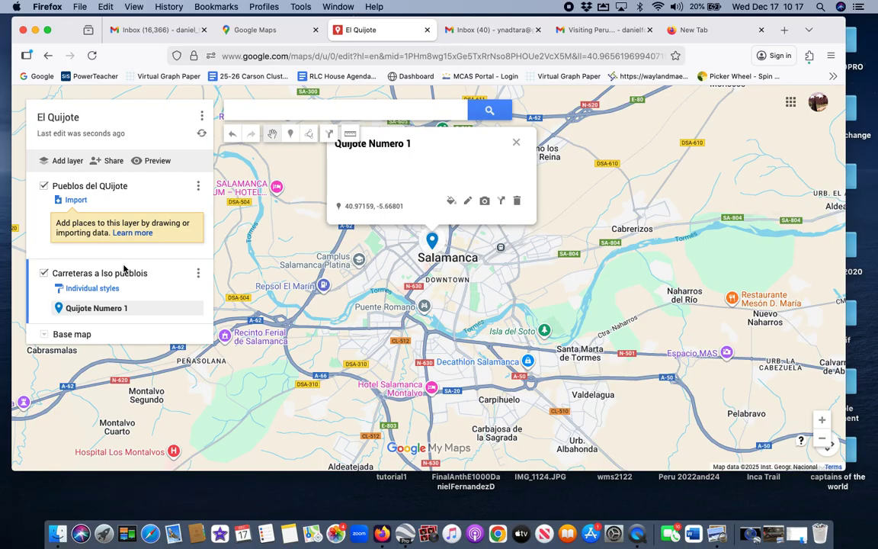
drag(107, 307, 111, 221)
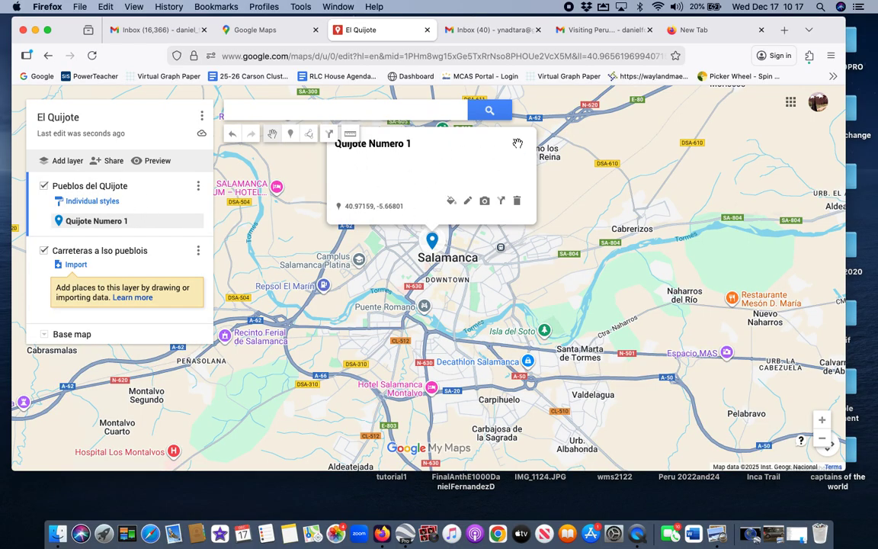
click(516, 142)
scroll(450, 244, down, 4)
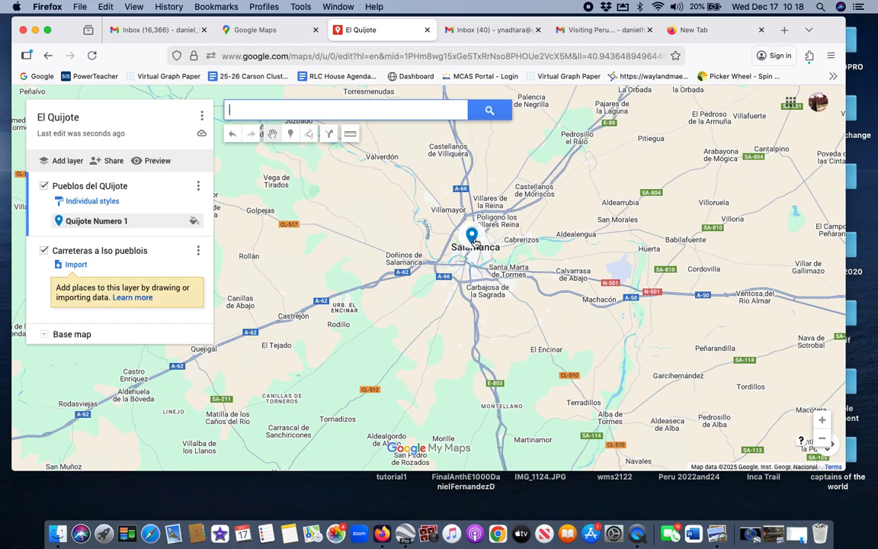
Step: Style the Quijote Numero 1 marker orange with the snowshoeing icon, then choose Custom icon
click(472, 237)
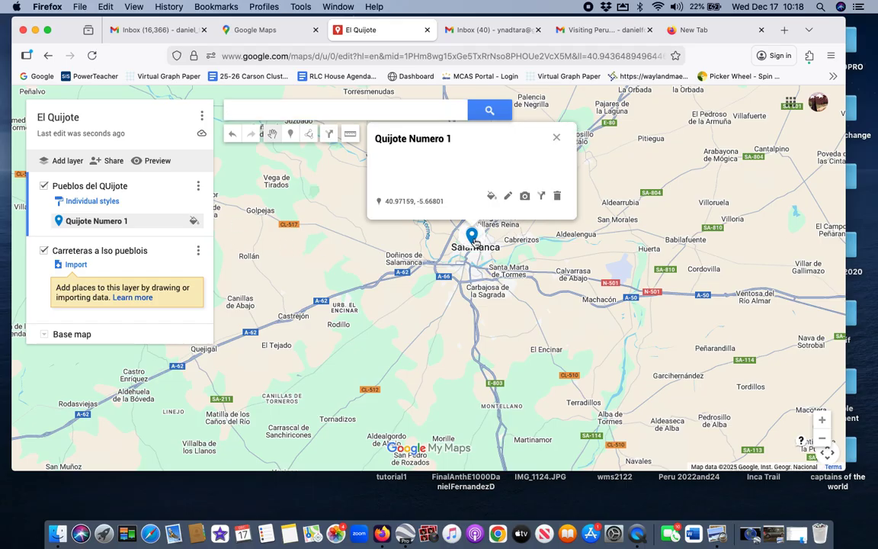
click(492, 196)
click(535, 200)
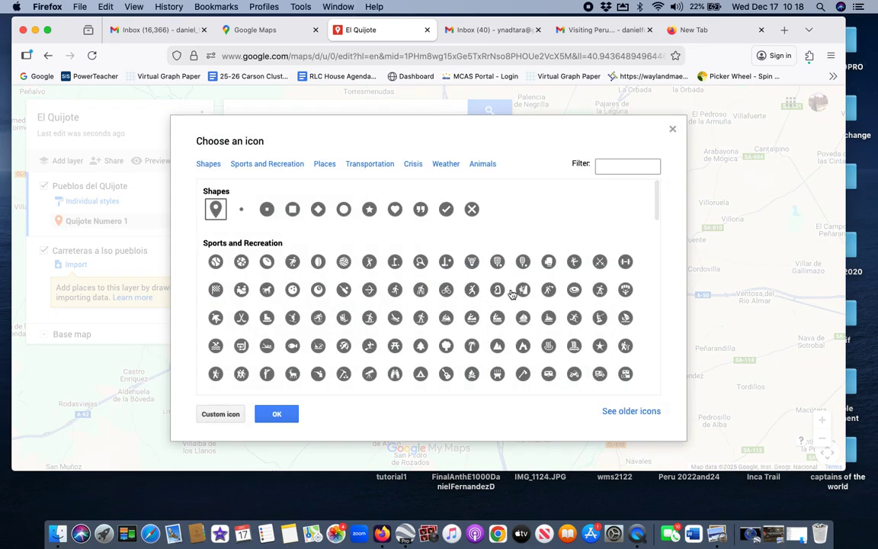
click(420, 319)
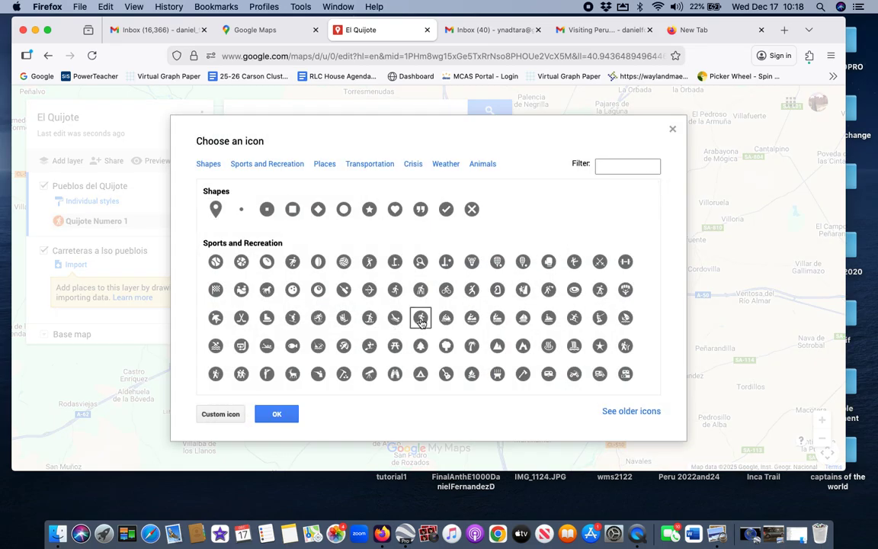
click(221, 414)
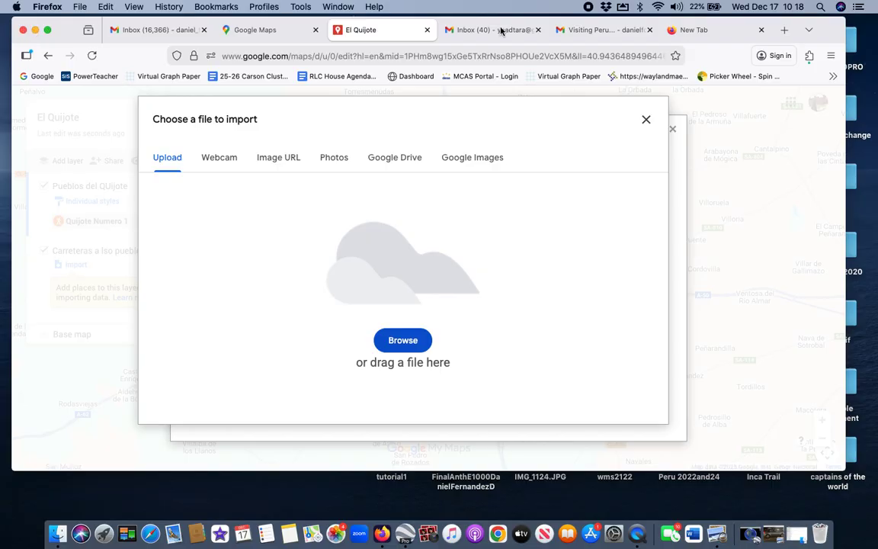
Step: In a new tab, search Google for 'El quijote molino' and show image results
click(712, 32)
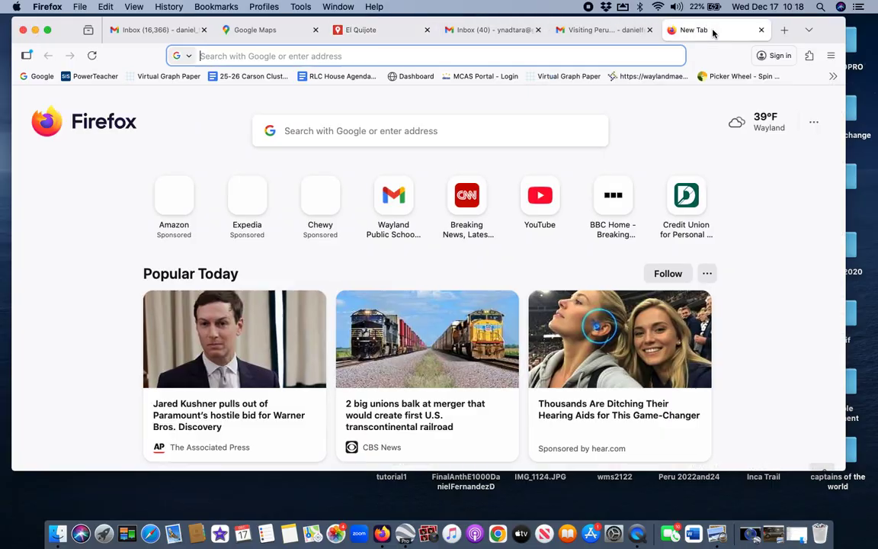
click(505, 58)
text(googel.com/)
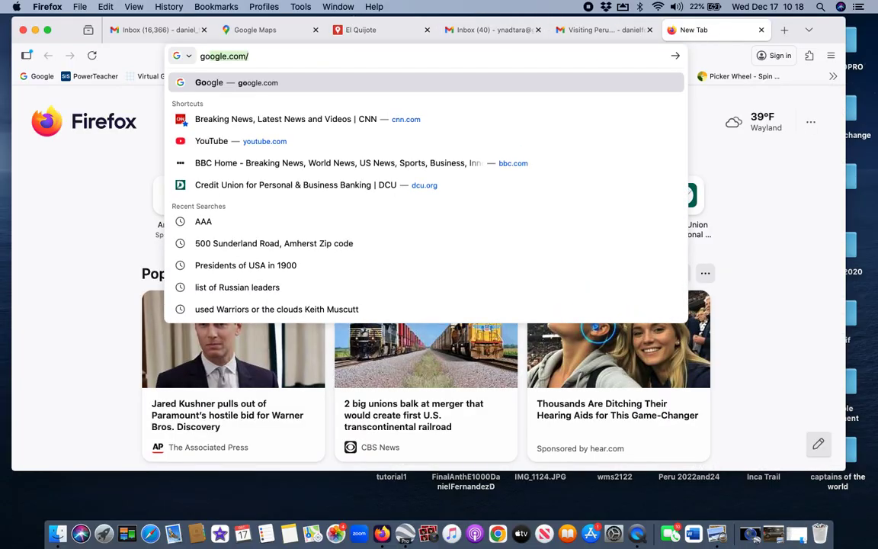
key(Return)
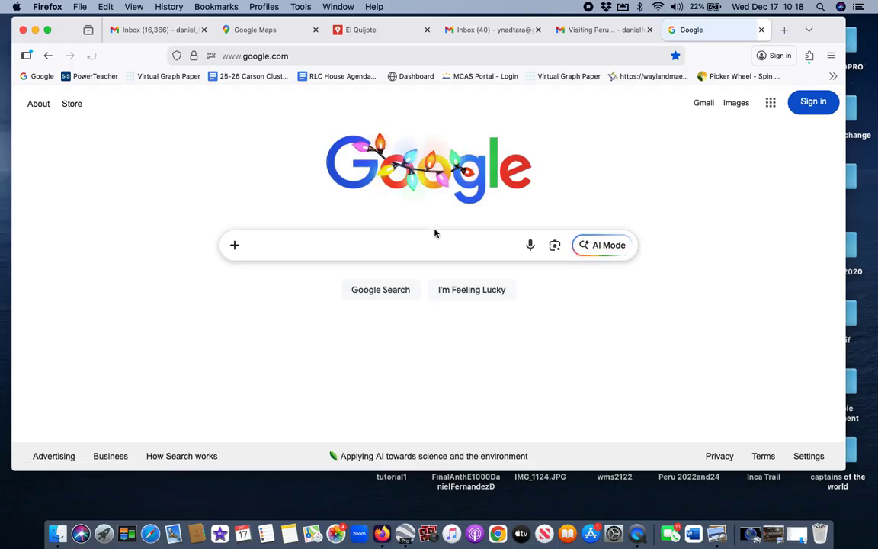
text(El qui)
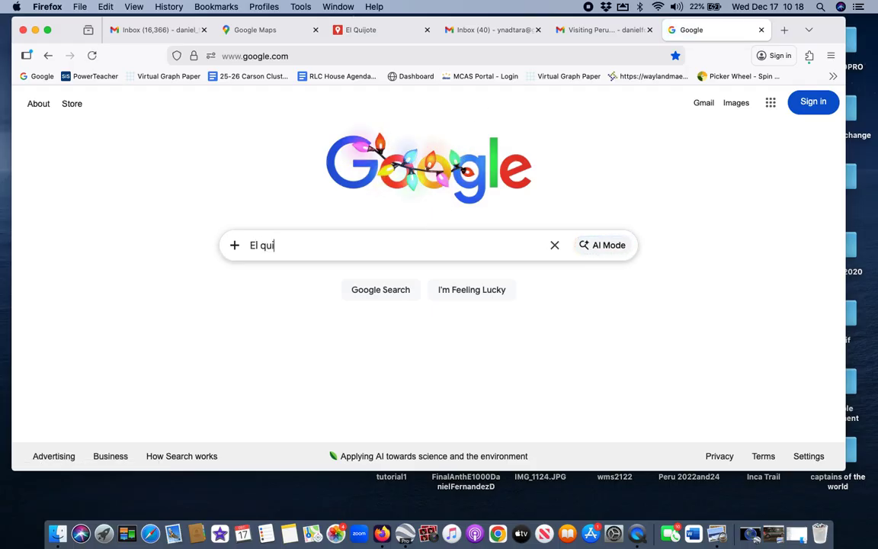
text(jote molino)
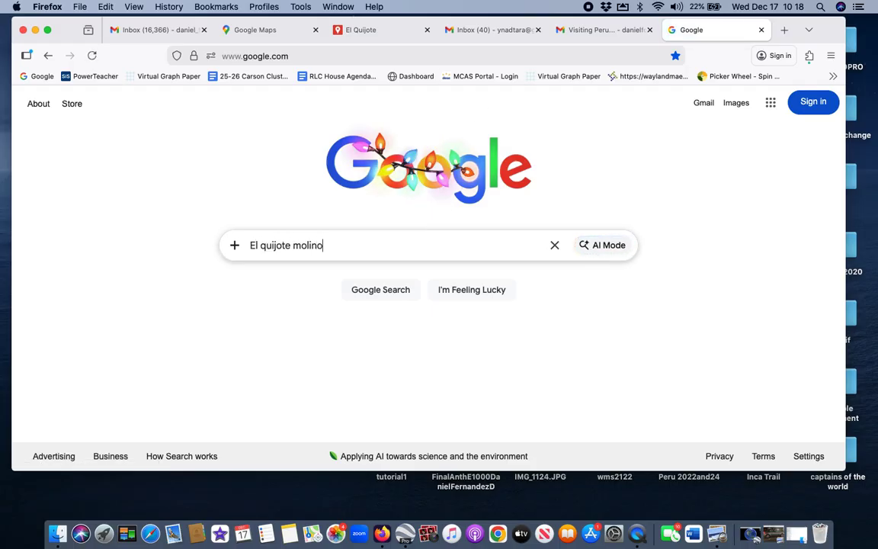
key(Return)
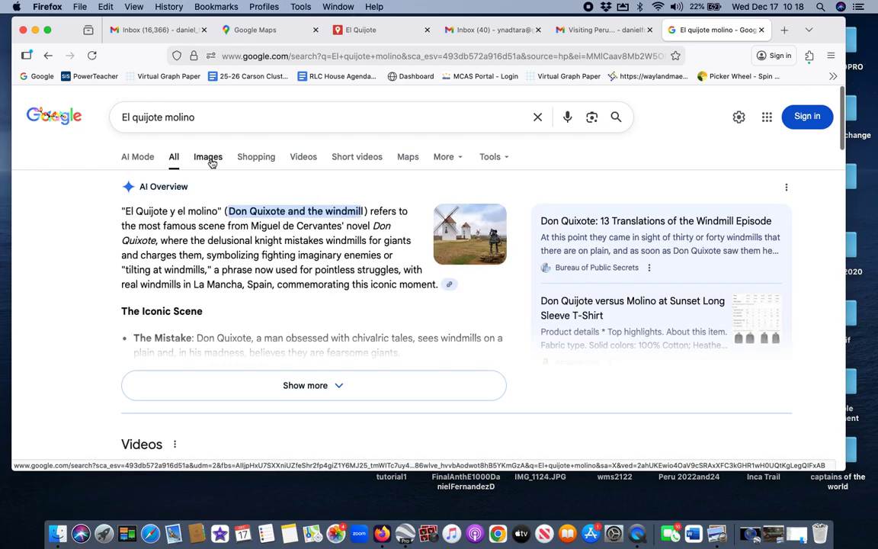
click(211, 158)
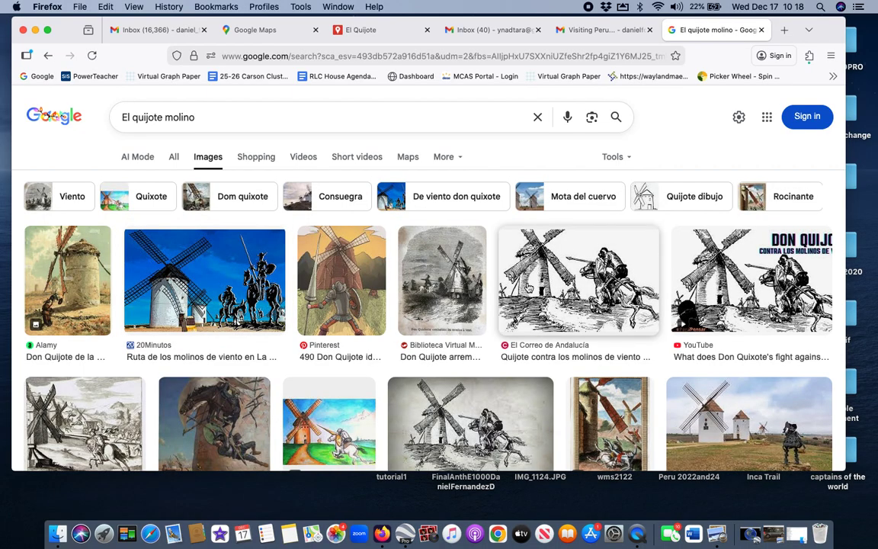
Step: Save the El Correo windmill drawing of Quixote to the Desktop as a JPEG
click(578, 282)
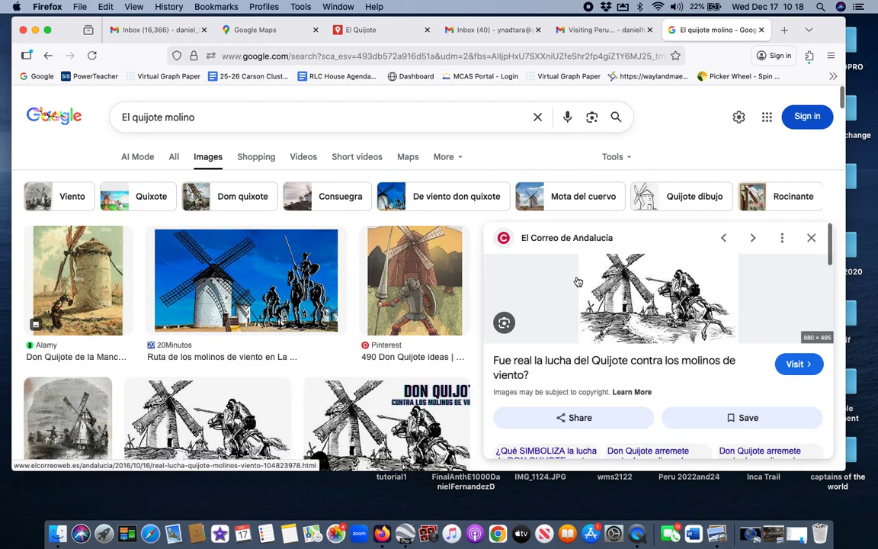
right_click(608, 236)
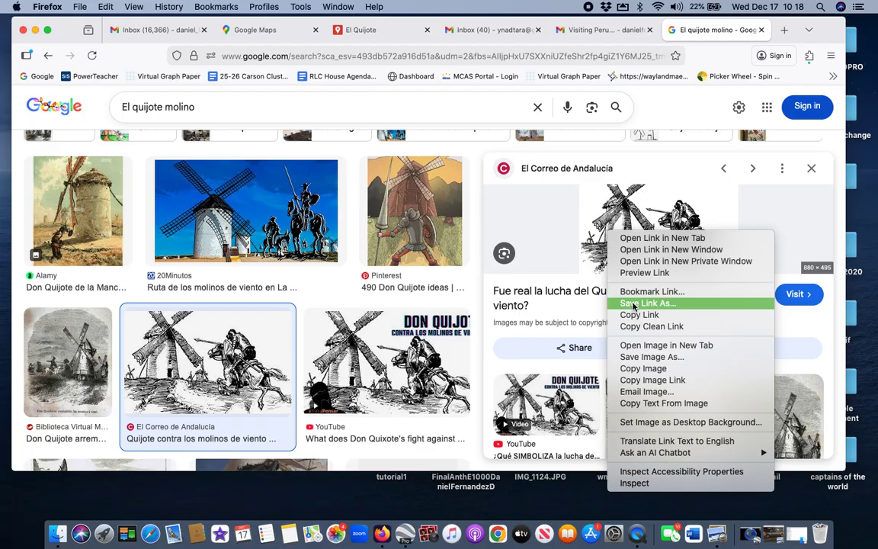
click(641, 356)
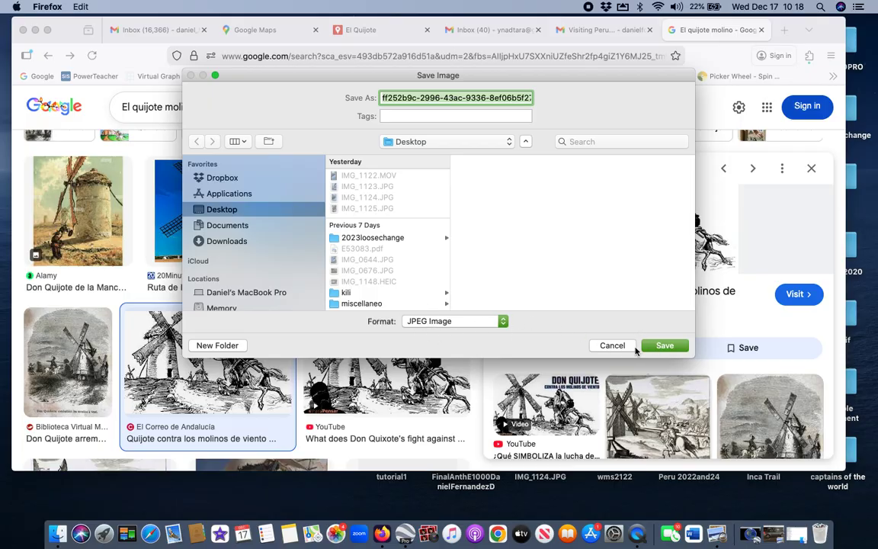
click(665, 347)
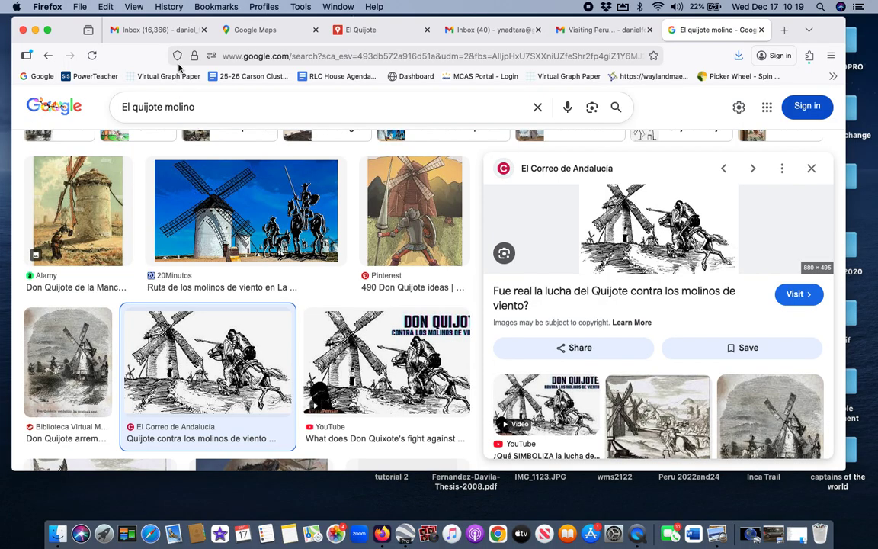
double_click(71, 34)
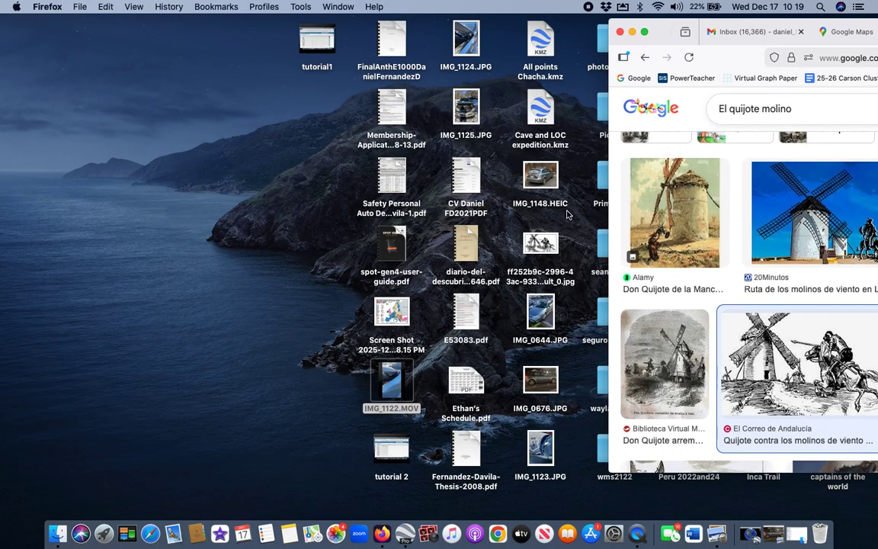
double_click(652, 42)
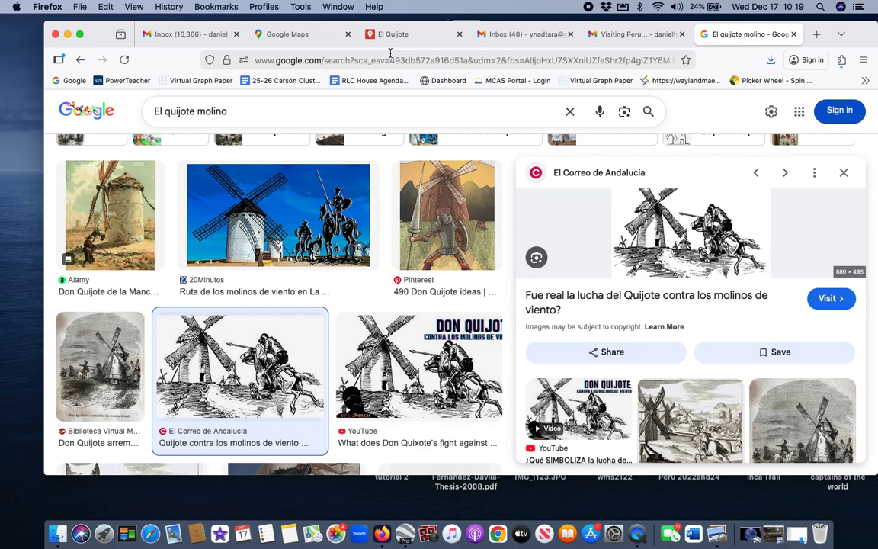
Step: Upload the saved windmill JPG from the Desktop as Quijote Numero 1's custom marker icon
click(412, 34)
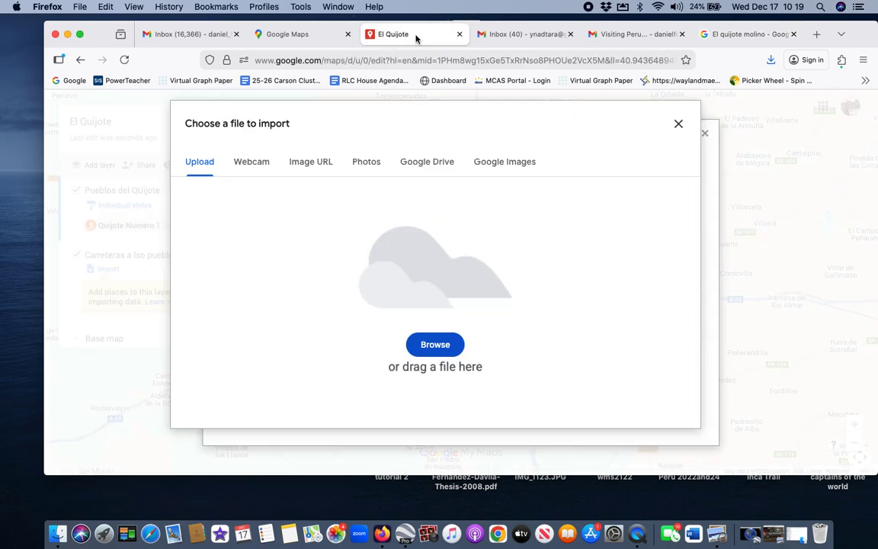
click(434, 345)
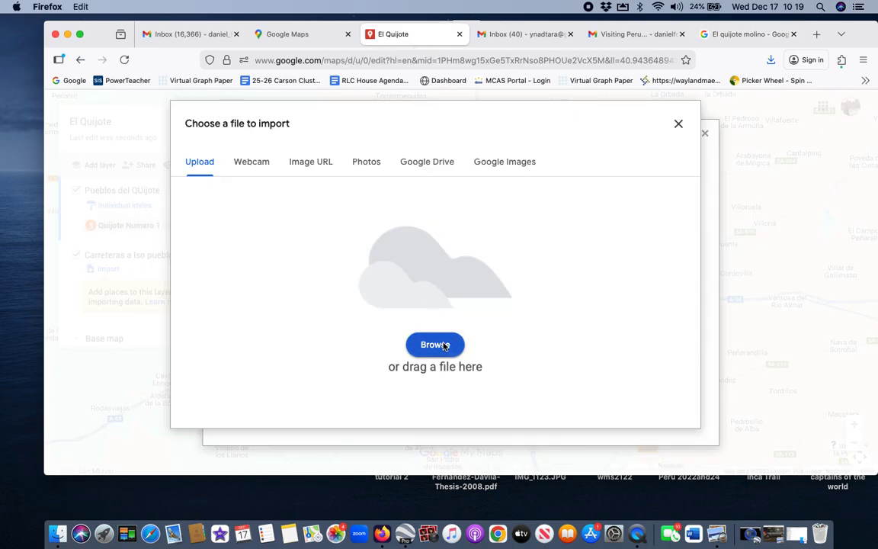
click(191, 92)
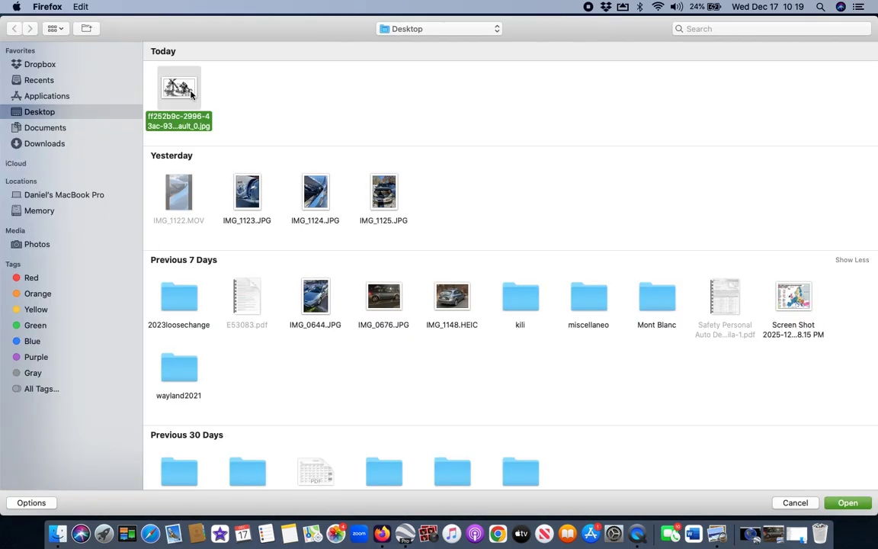
click(846, 503)
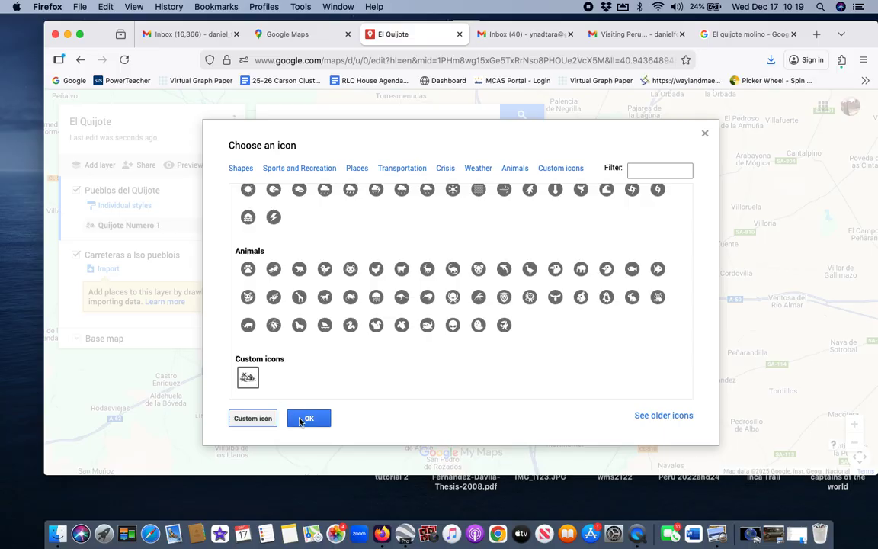
click(306, 420)
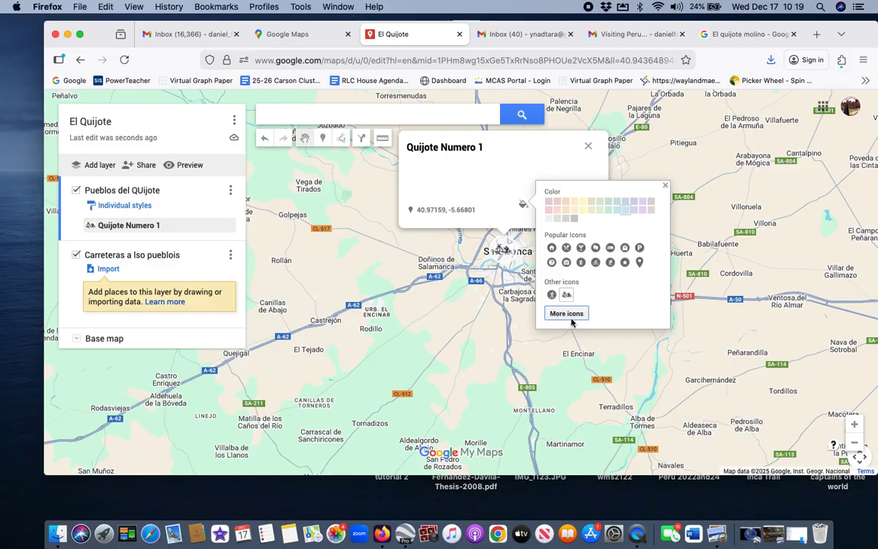
click(664, 189)
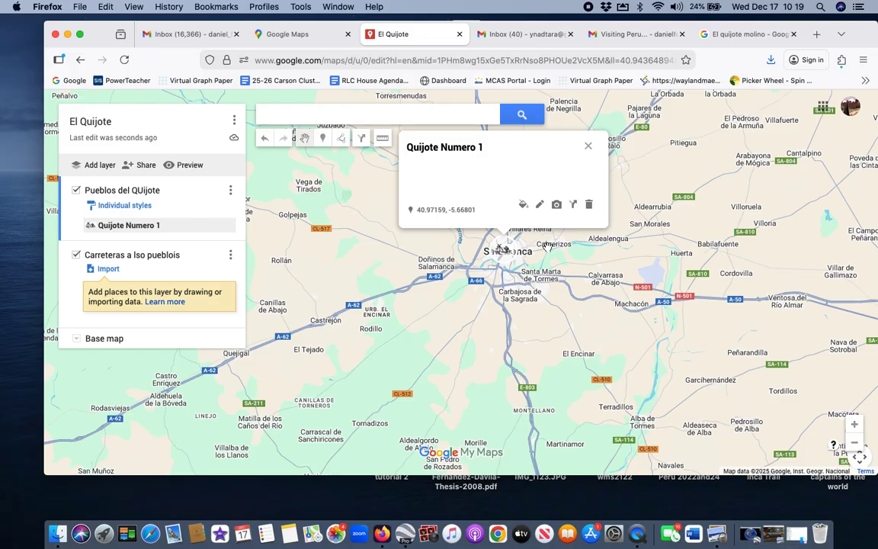
Step: Write the description 'safsdfsdfsdf sdfsdfds', then append 'asdf' to it and save
click(539, 205)
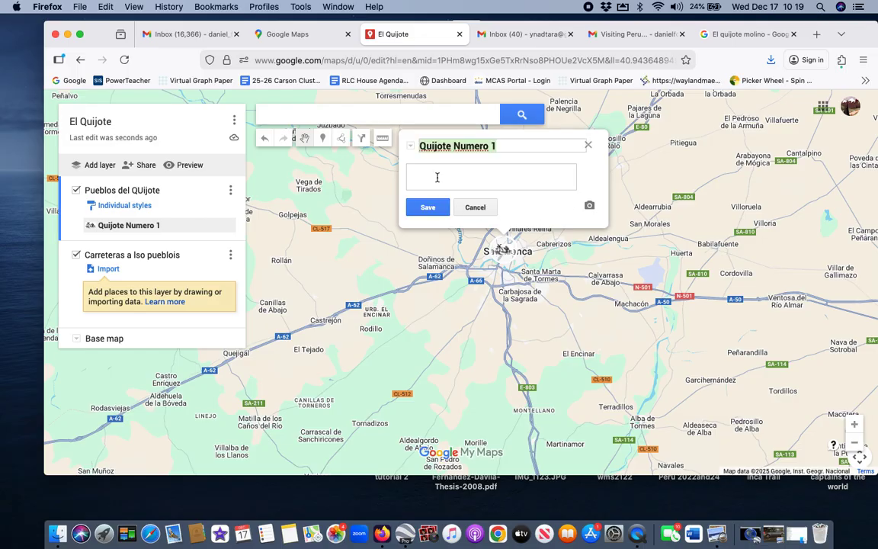
click(436, 177)
text(safsdfsdfsdf)
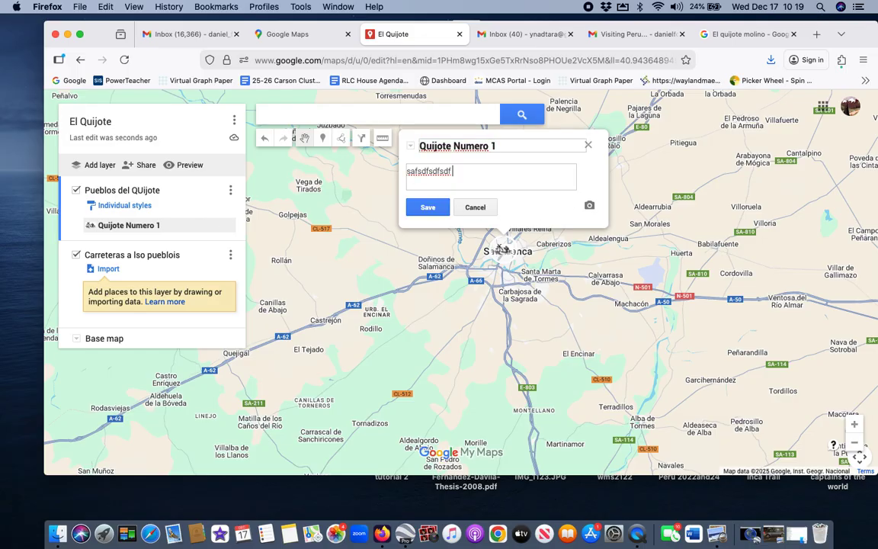
text( sdfsdfds fd)
key(Return)
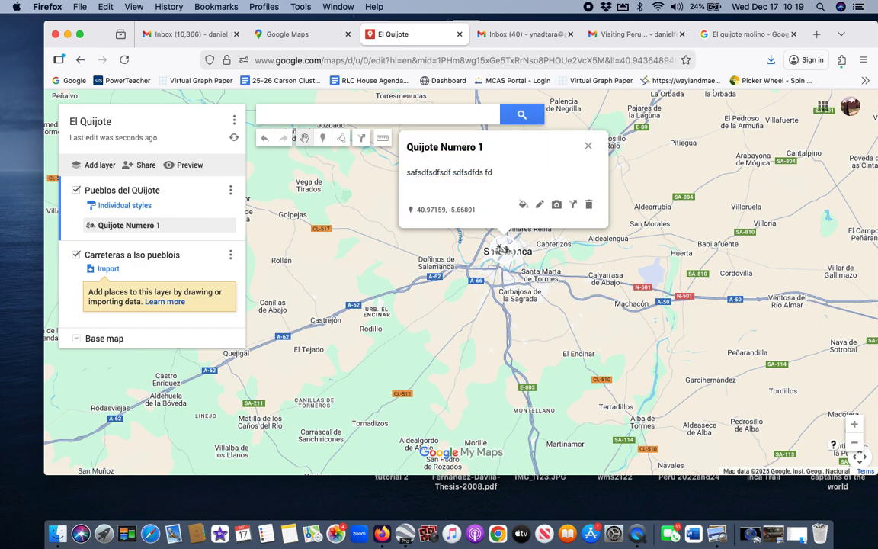
click(539, 203)
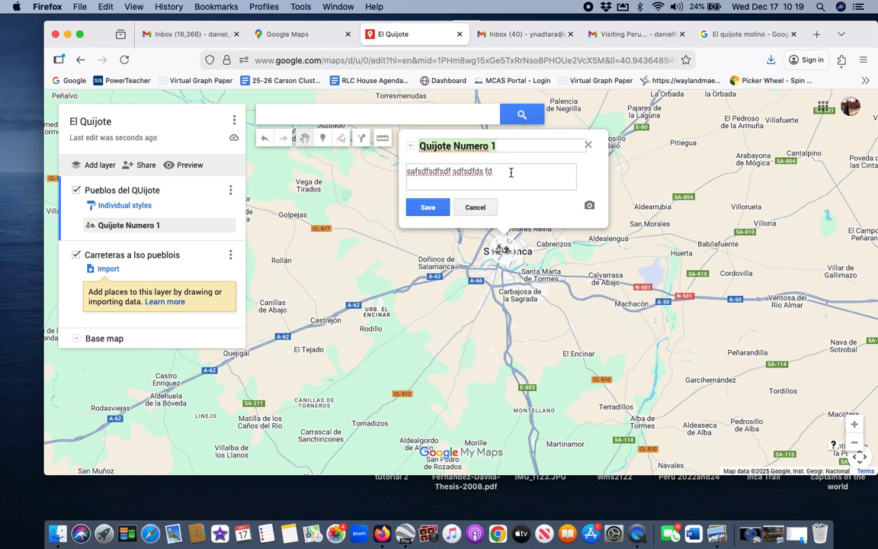
click(510, 172)
text(asdfsdfdsfsdfd)
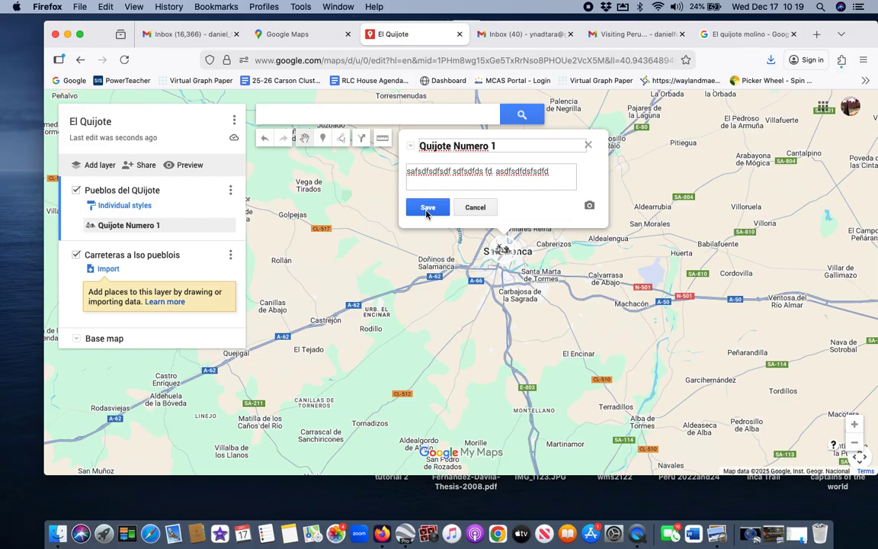
click(427, 208)
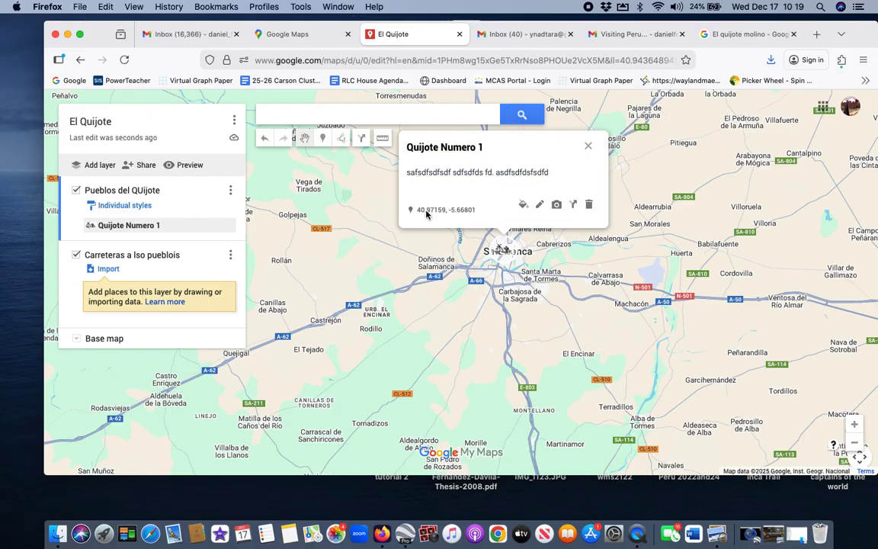
Step: Try inserting a Google Images windmill photo found with 'Molinos' into the place, which fails
click(557, 205)
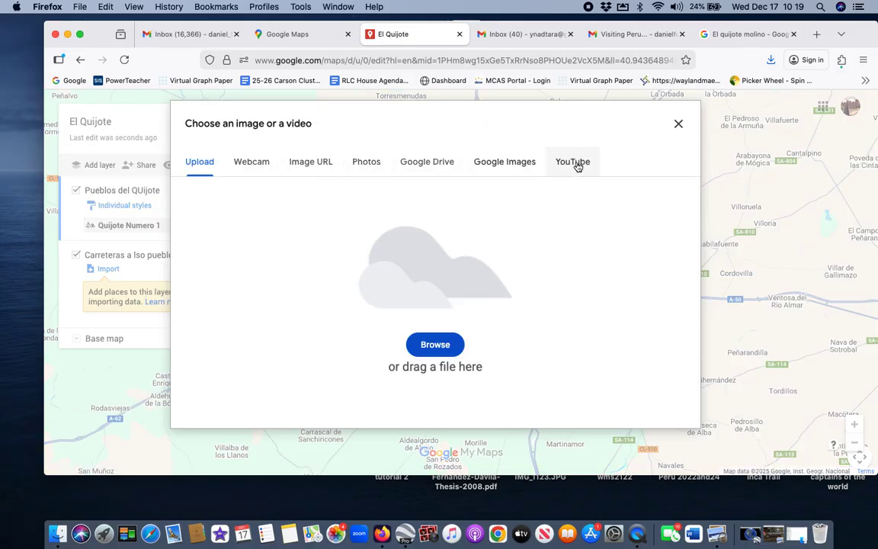
click(499, 163)
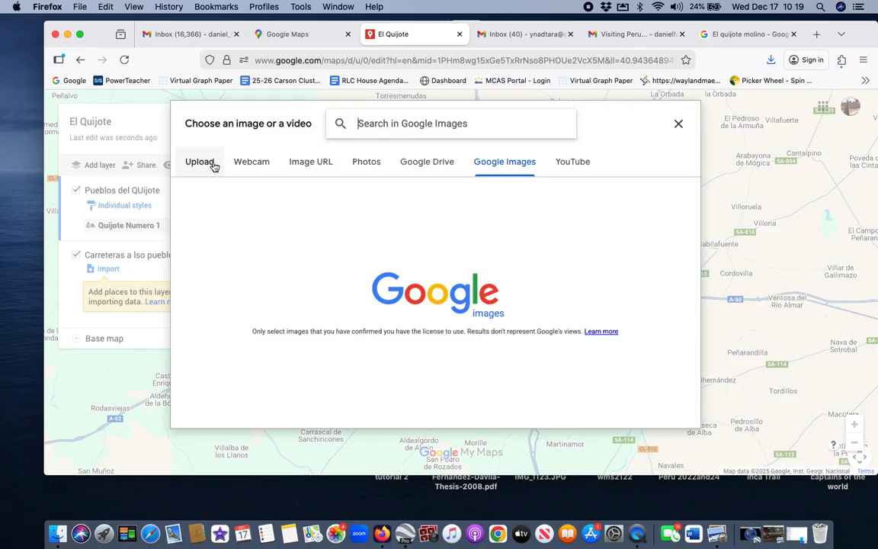
click(364, 164)
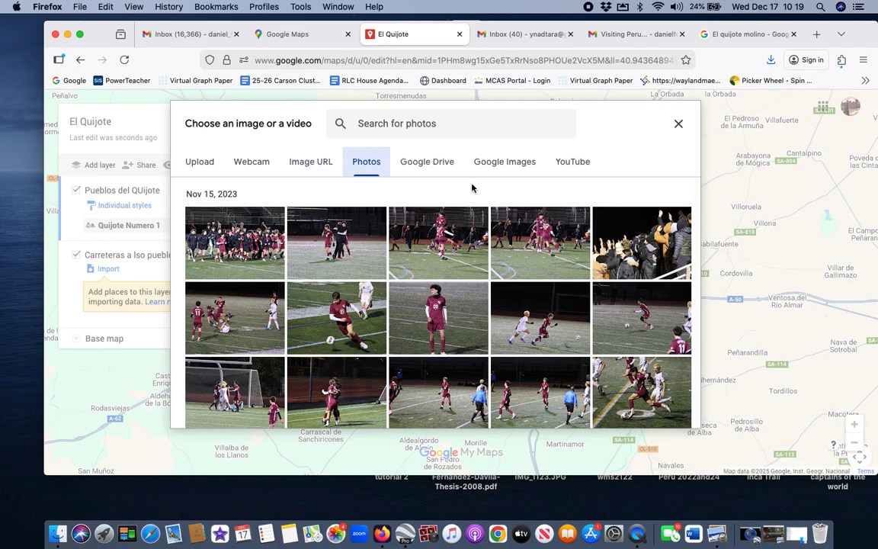
click(492, 164)
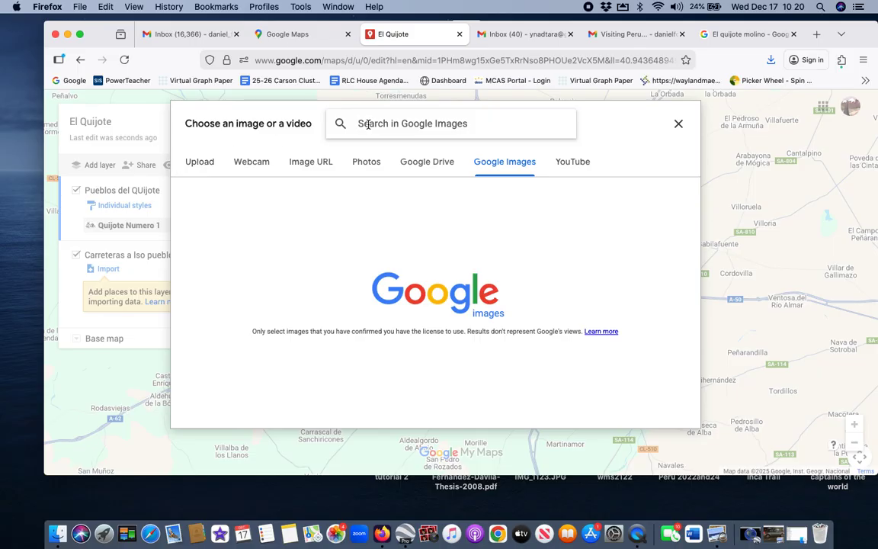
text(Molinos)
key(Return)
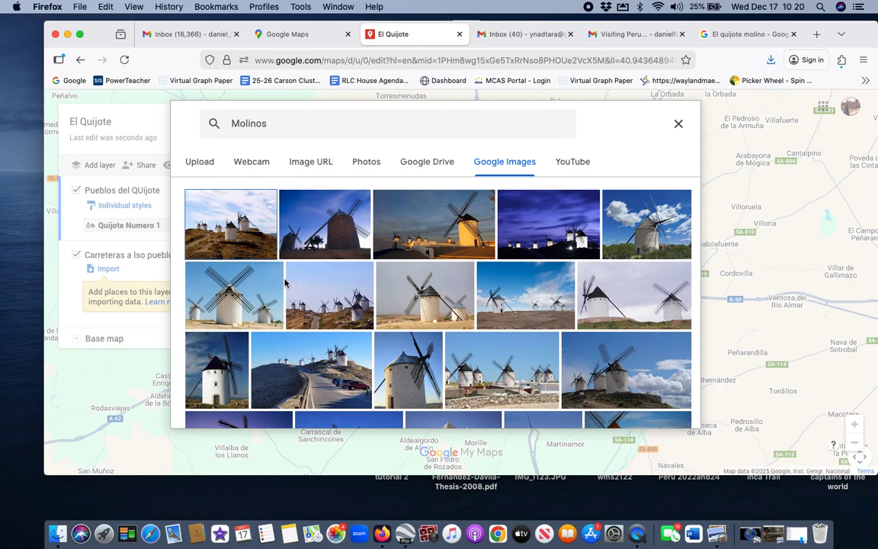
click(388, 268)
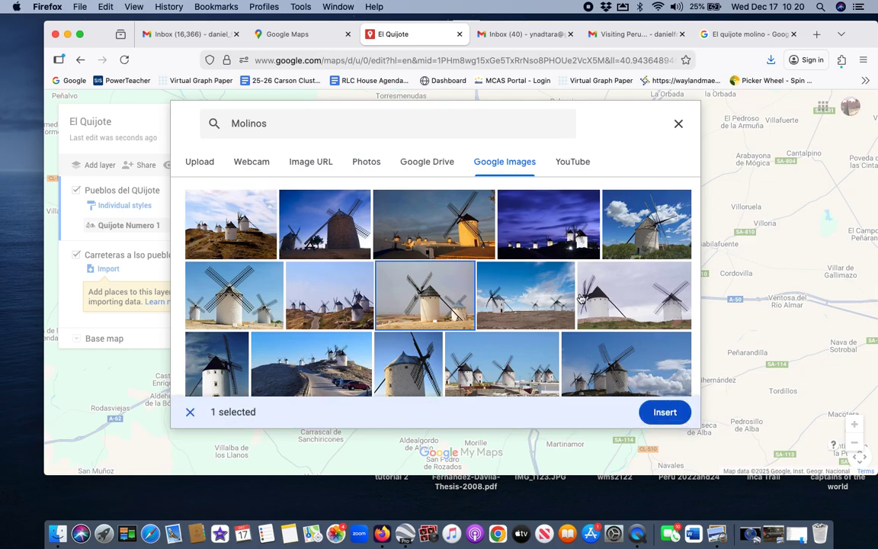
click(665, 411)
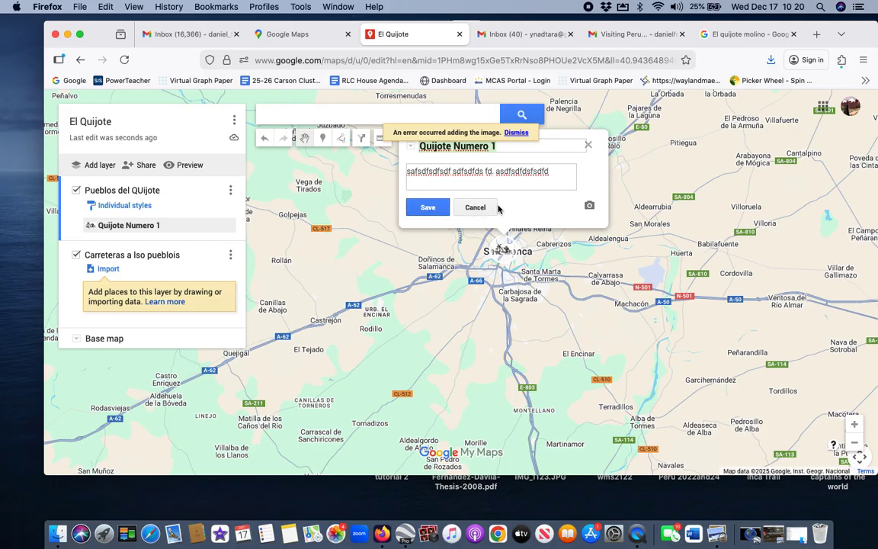
Step: Save the place's title and description, then search personal photos for Molinos
click(438, 210)
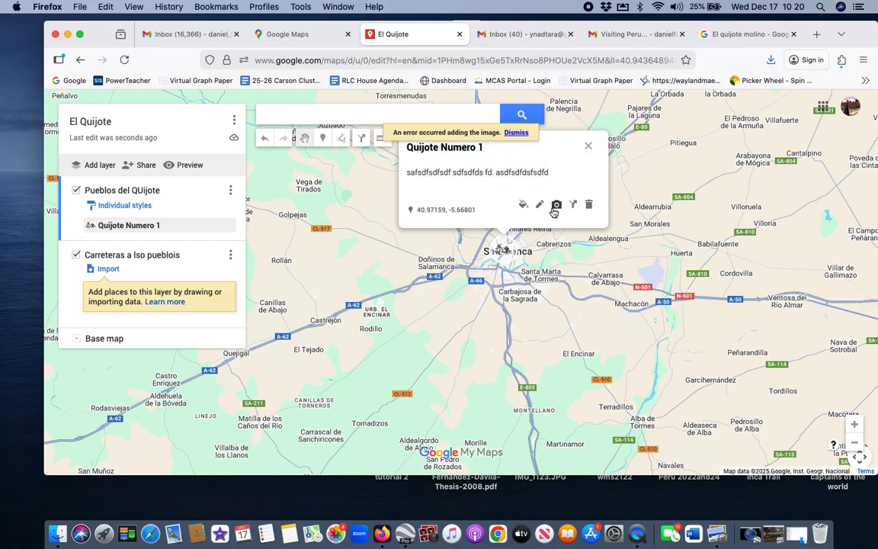
click(556, 204)
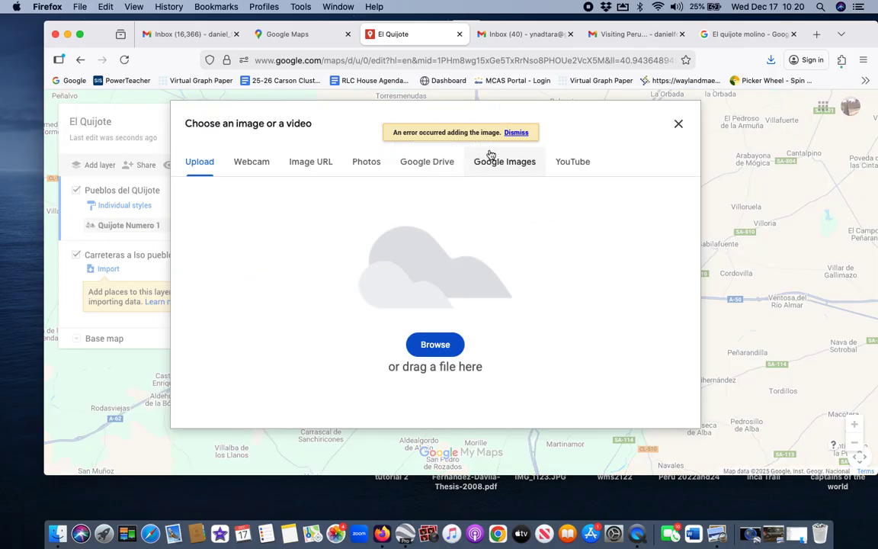
click(516, 133)
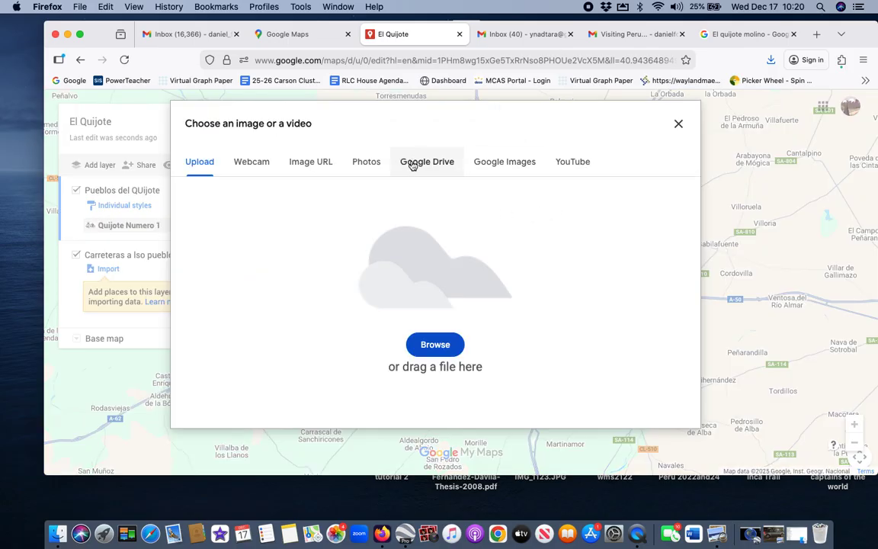
click(371, 162)
click(398, 126)
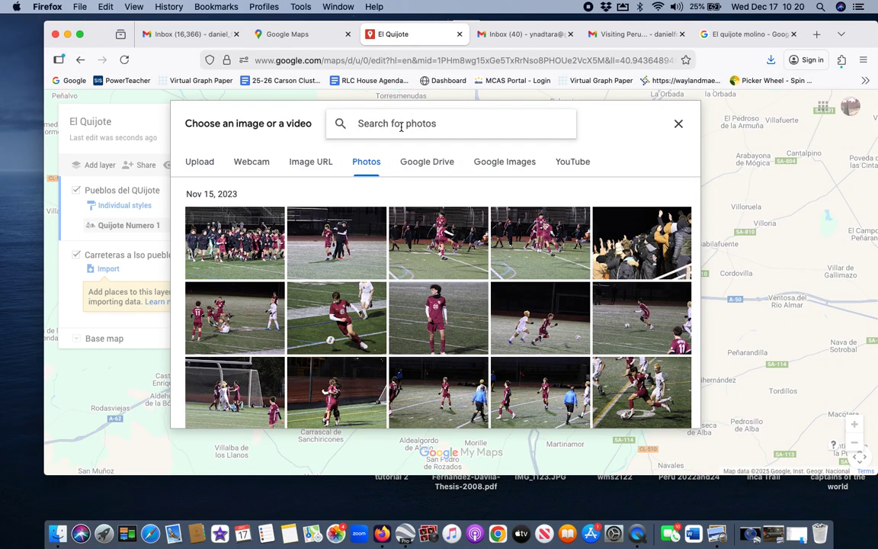
text(Molinos)
key(Return)
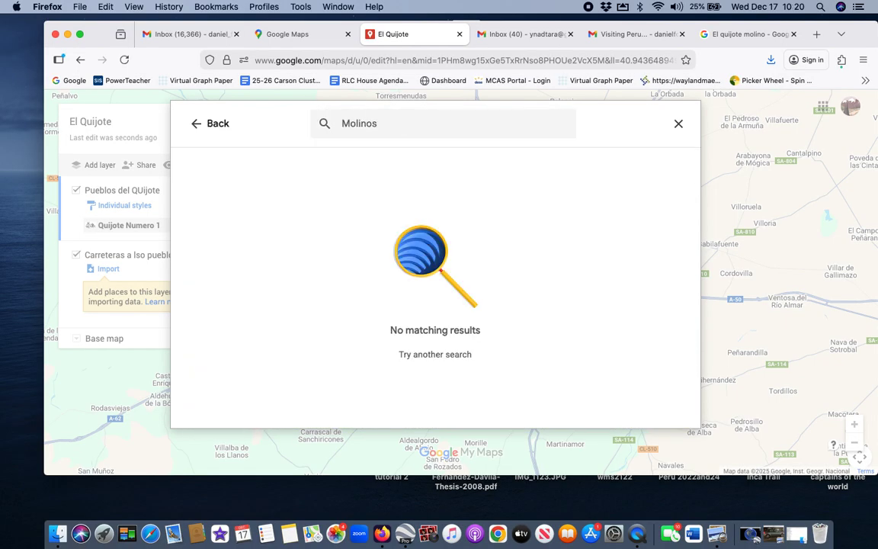
Step: Search personal photos for Mills, then insert the soccer player photo into the place
click(384, 123)
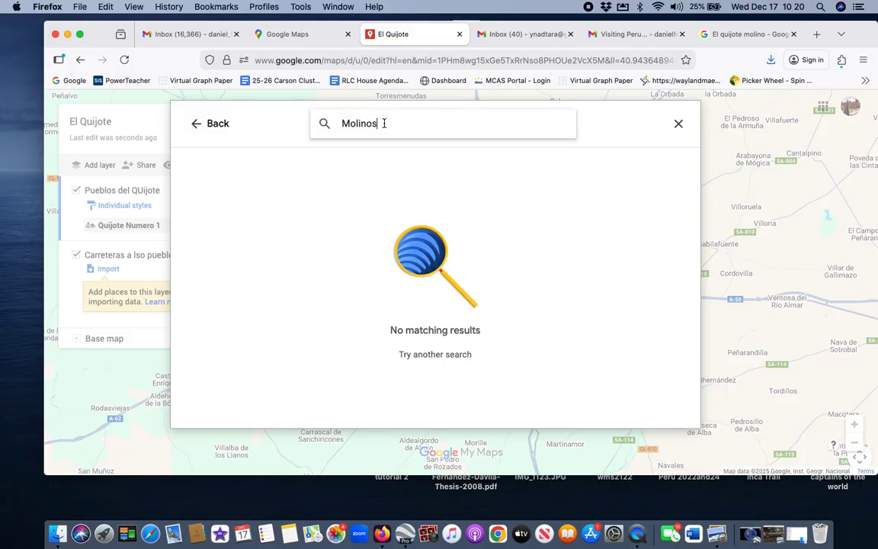
text(M)
key(BackSpace)
text(Mills)
key(Return)
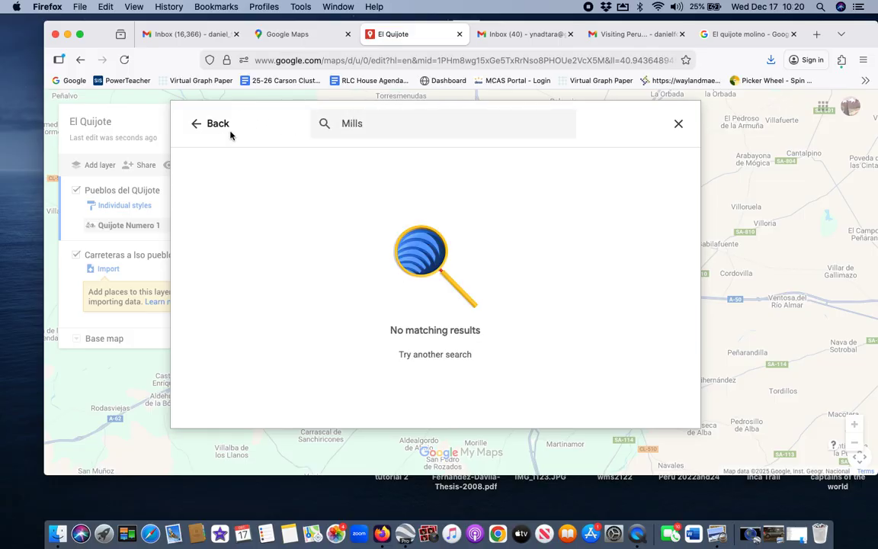
click(194, 123)
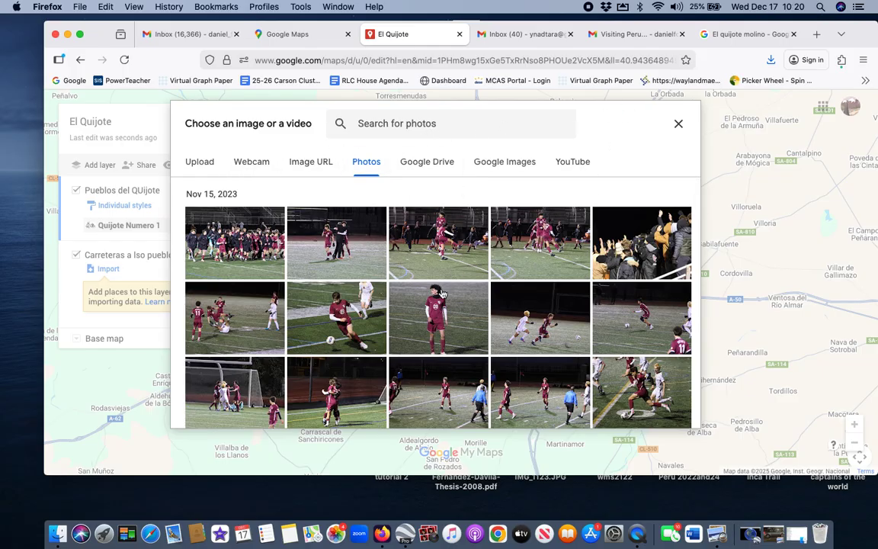
click(343, 324)
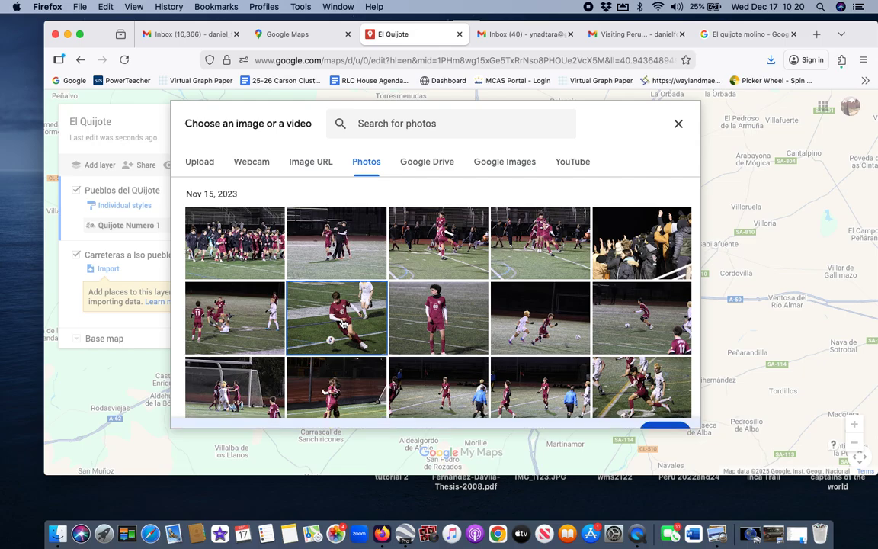
click(660, 412)
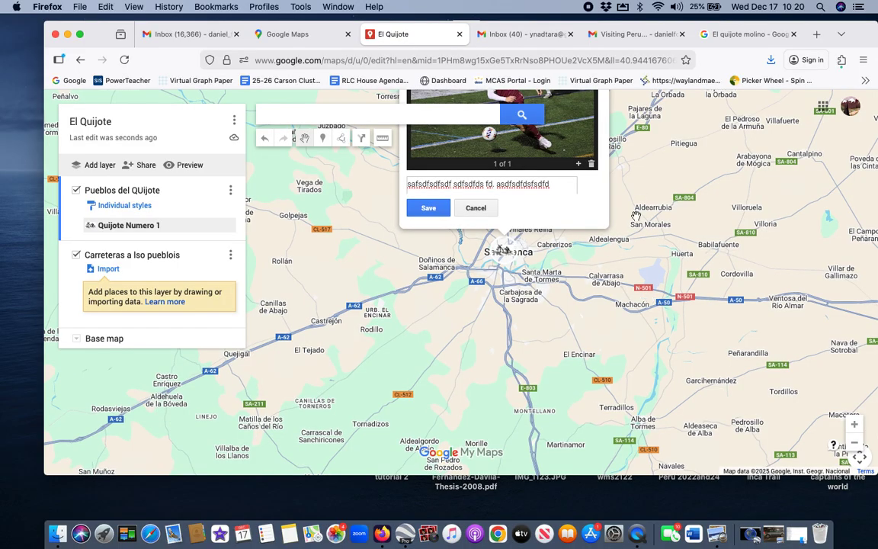
drag(635, 217, 710, 195)
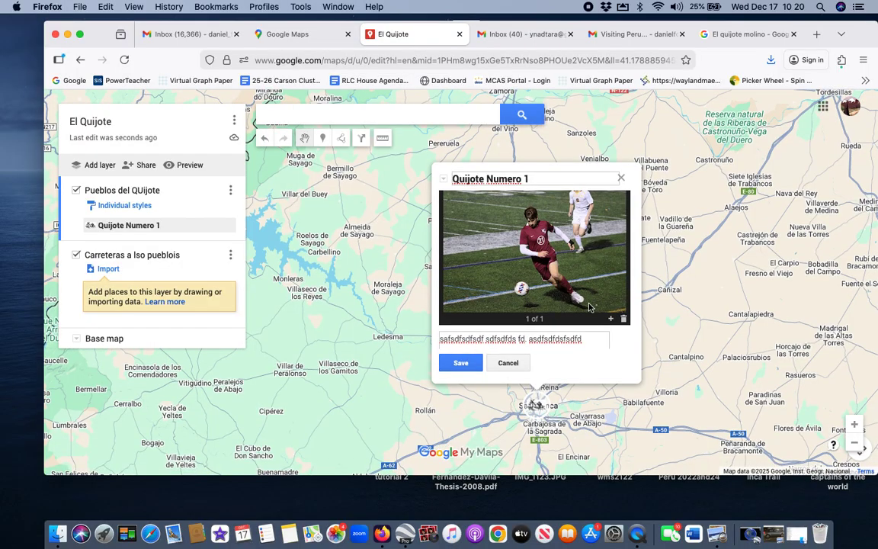
Step: Save the place with its soccer photo and search personal photos for Molino and Earth
click(464, 365)
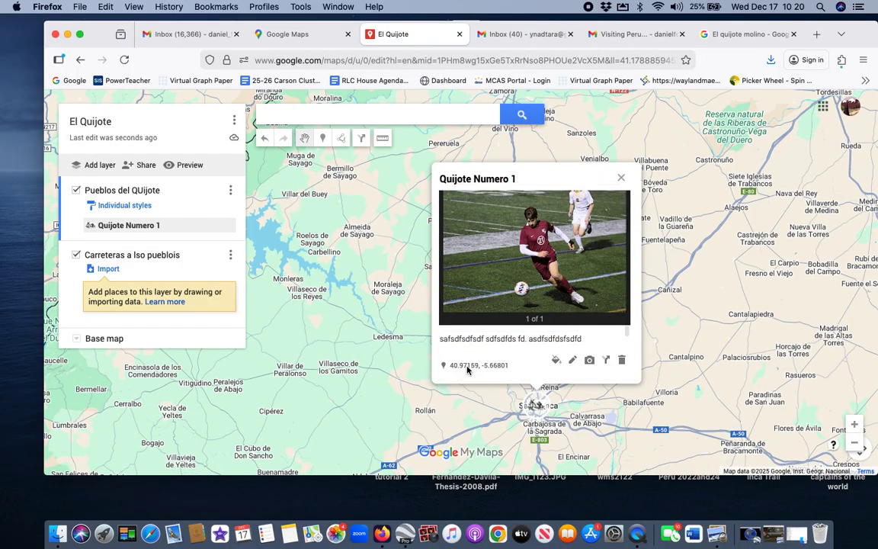
click(589, 360)
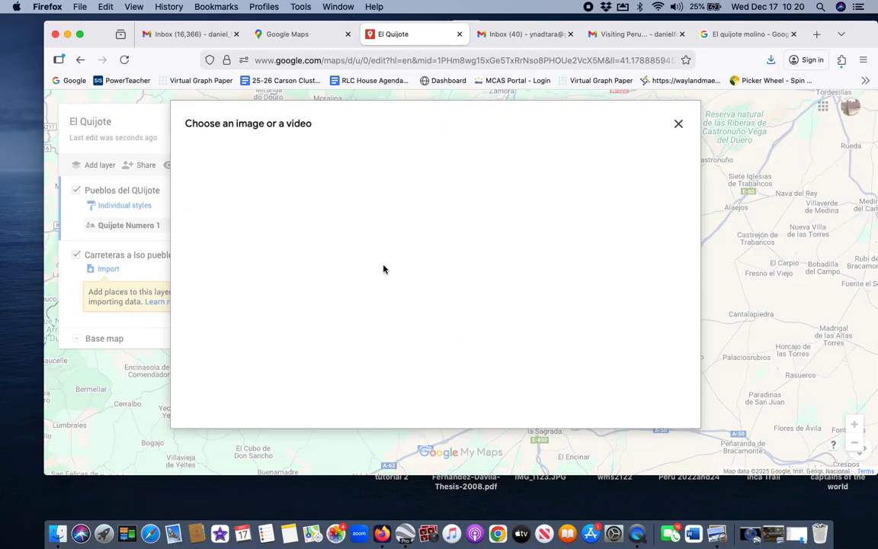
click(371, 162)
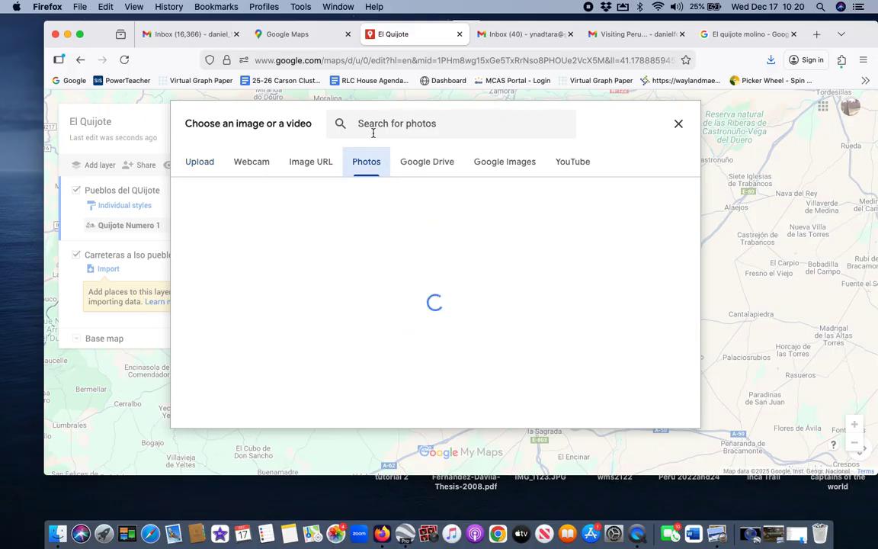
click(373, 129)
text(Molino)
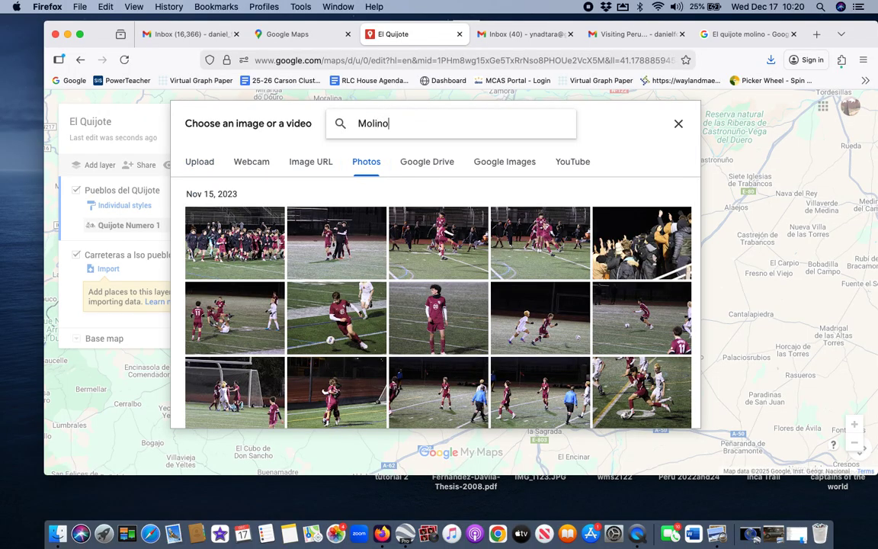
key(Return)
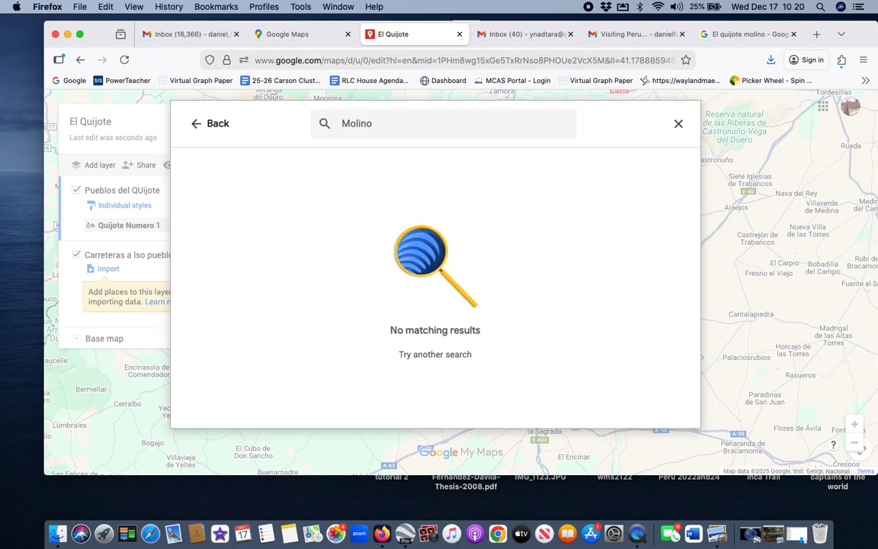
drag(378, 130, 324, 122)
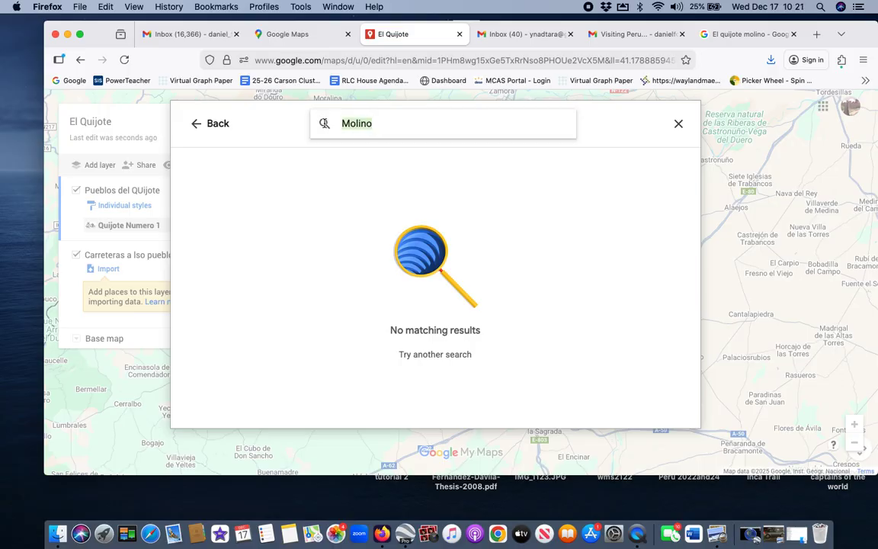
text(Earth)
key(Return)
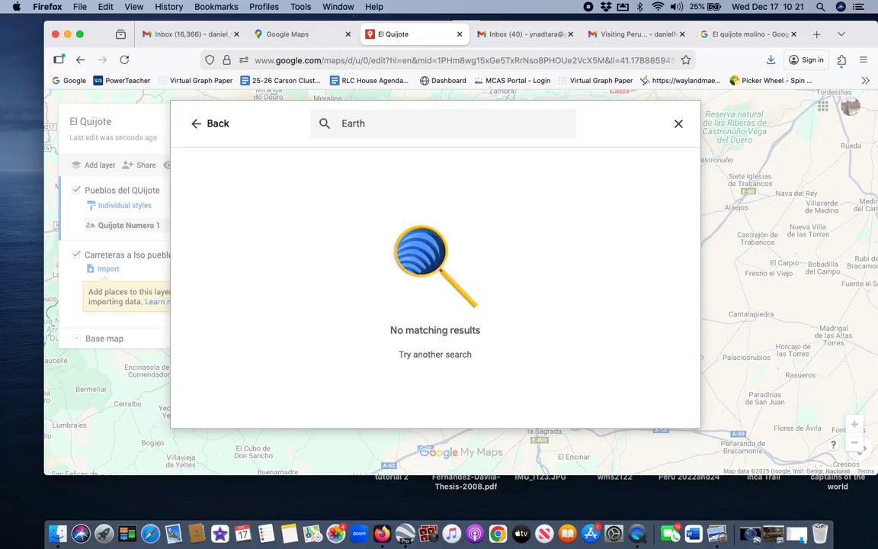
click(197, 123)
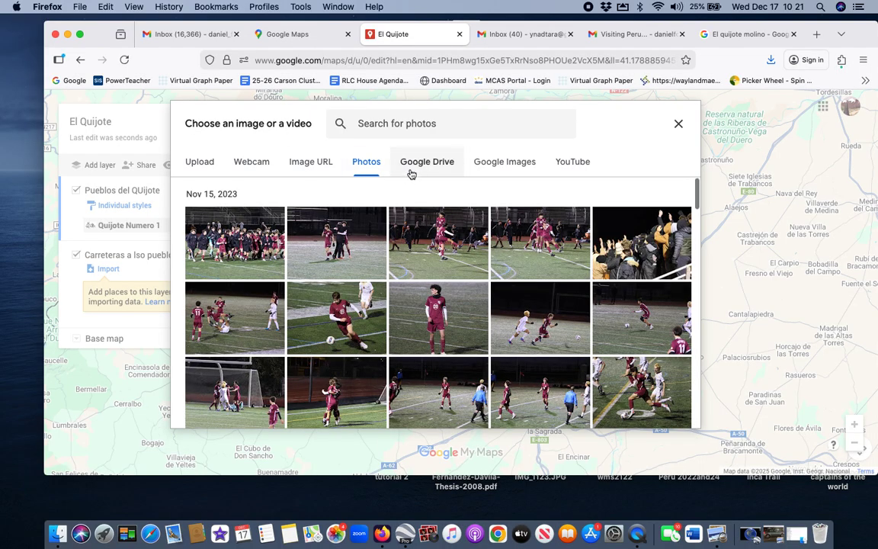
Step: Insert a 'Molinos' windmill picture from web images, save, then delete the Quijote Numero 1 place
click(499, 162)
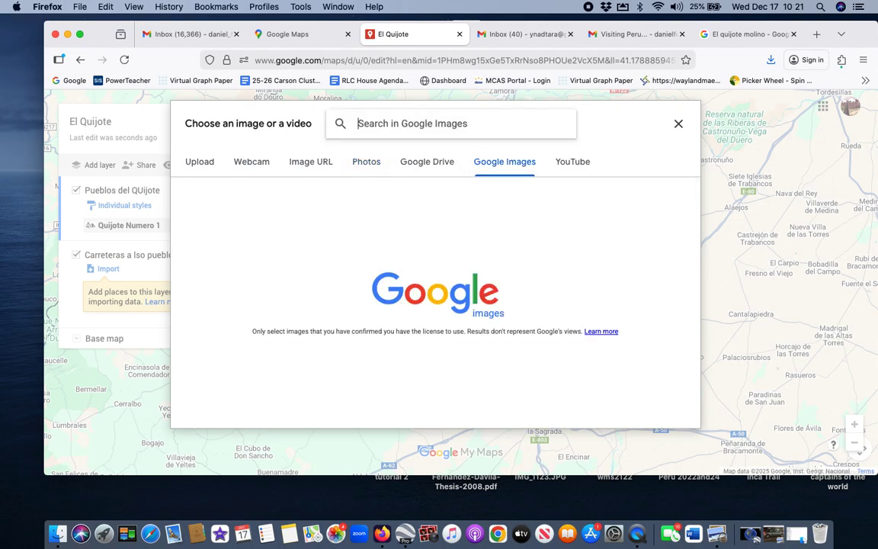
text(Molinos)
key(Return)
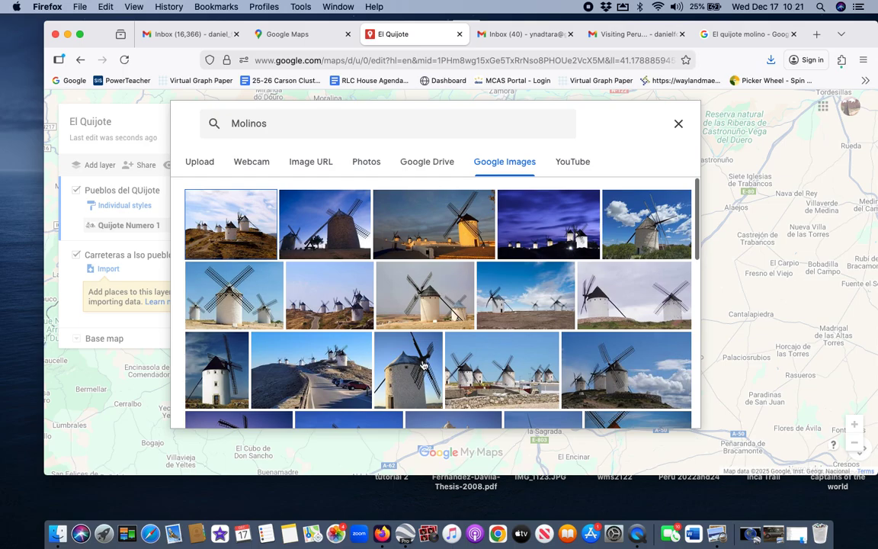
click(440, 383)
click(661, 412)
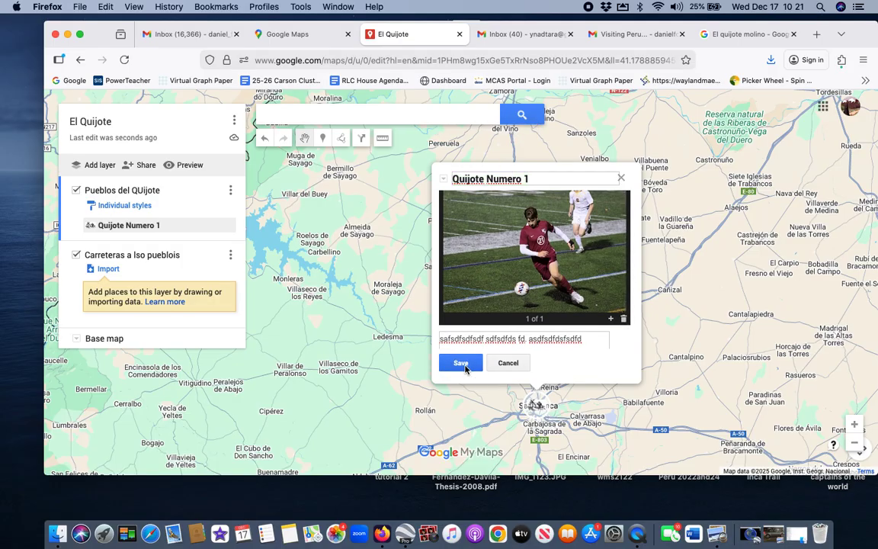
click(470, 358)
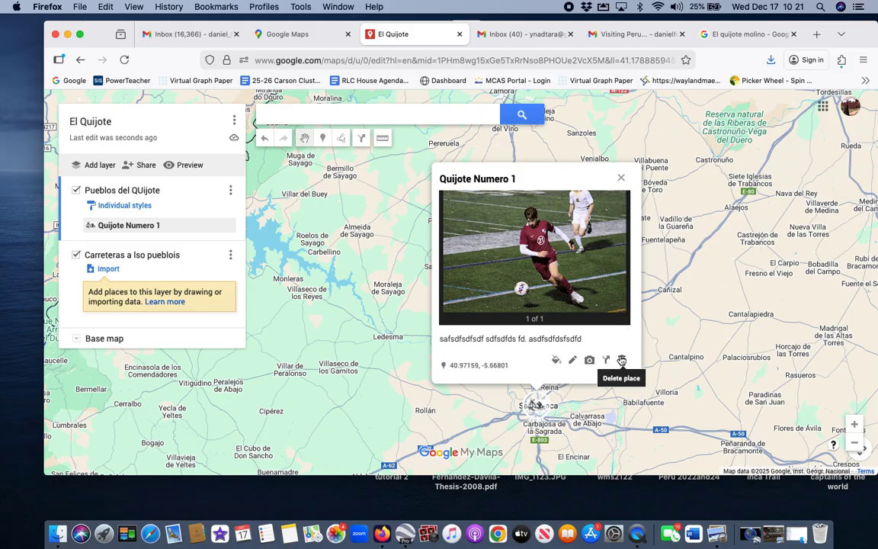
click(623, 360)
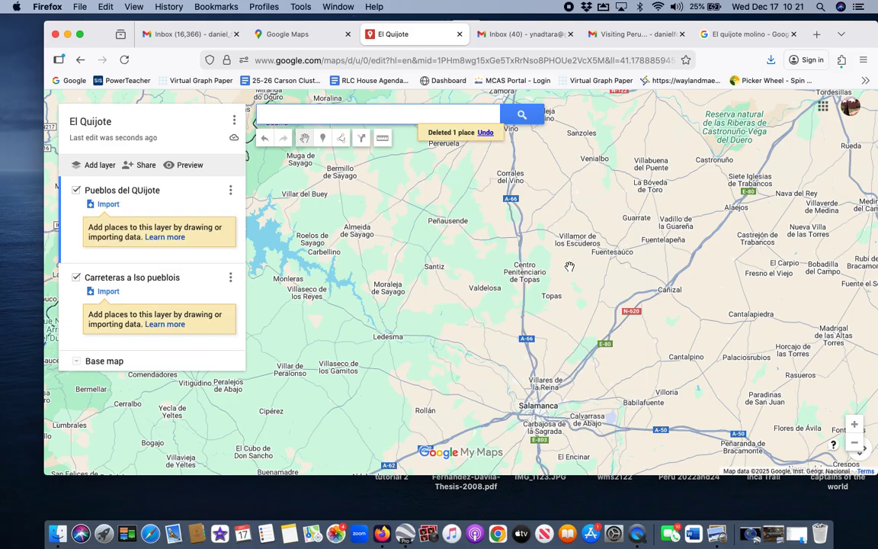
Step: Pan the map and restore the deleted Quijote Numero 1 place
drag(569, 266, 505, 258)
scroll(295, 277, up, 2)
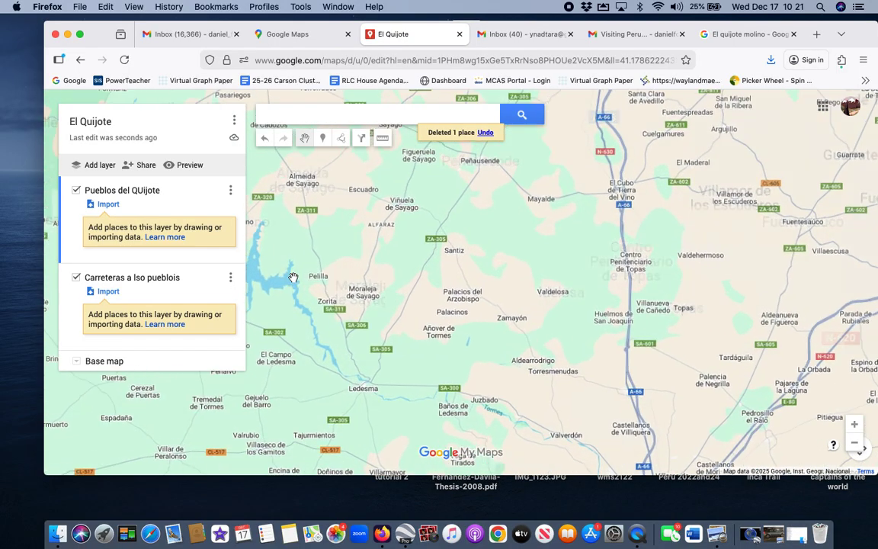
scroll(294, 277, down, 4)
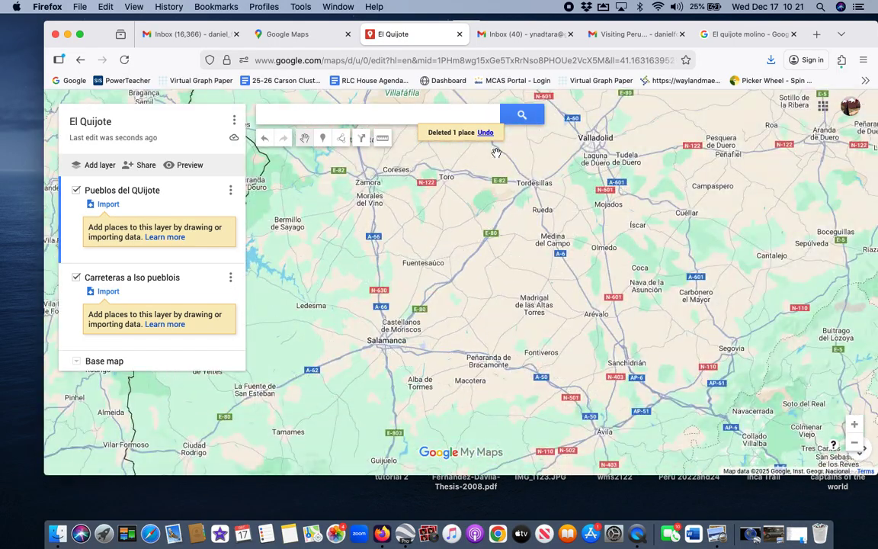
click(486, 133)
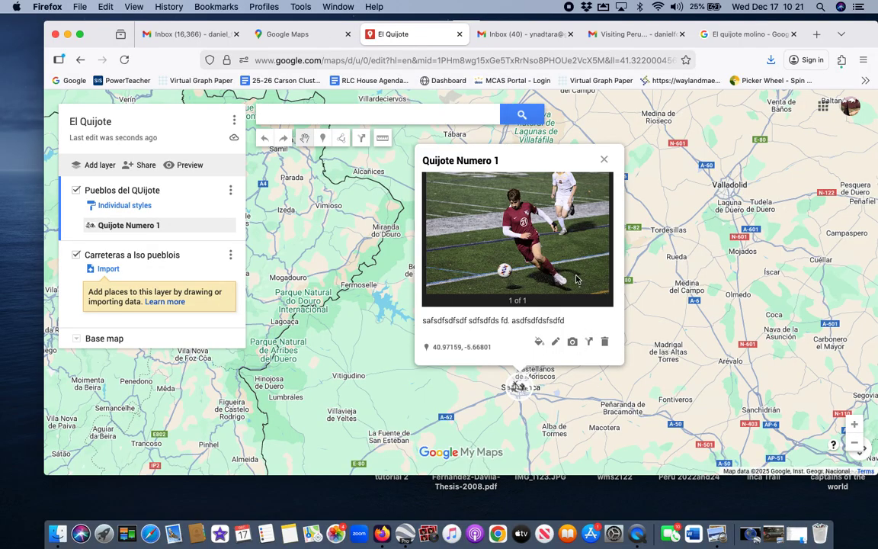
click(543, 145)
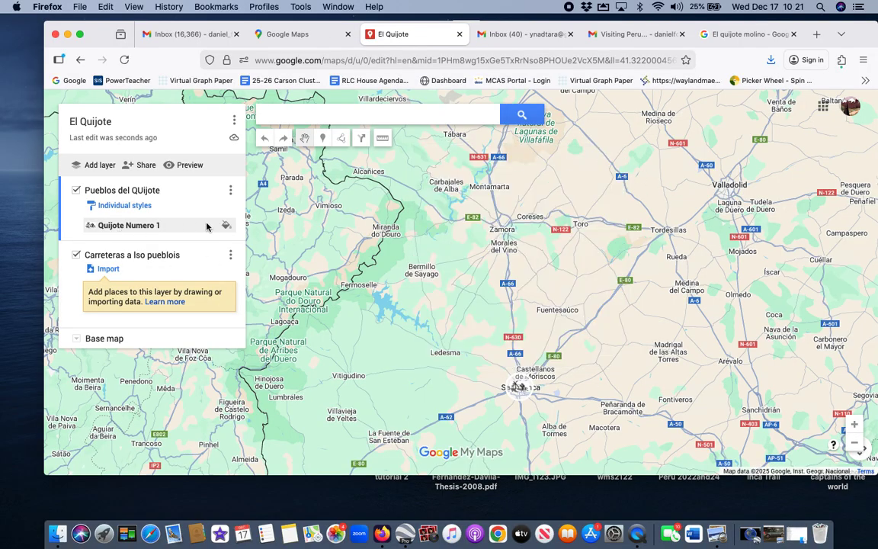
Step: Zoom out and view the Salamanca marker's photo card, then close it
click(205, 225)
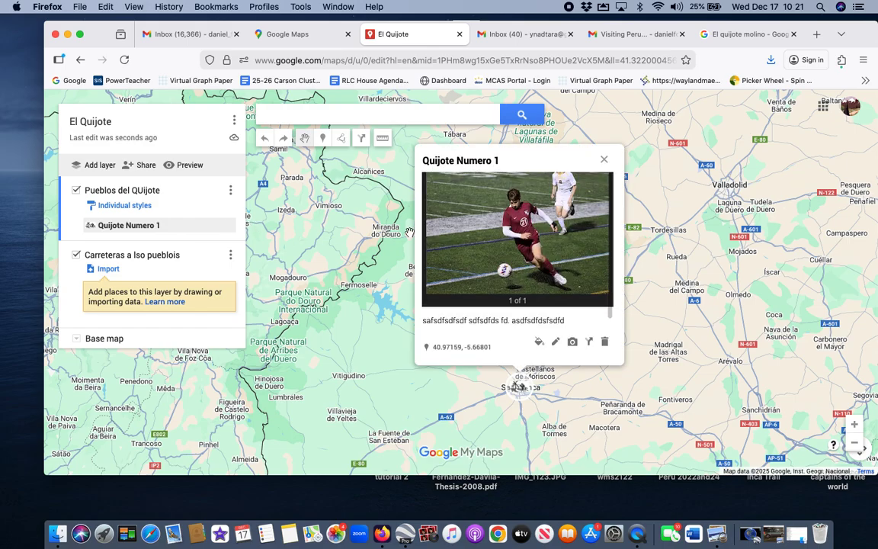
click(603, 162)
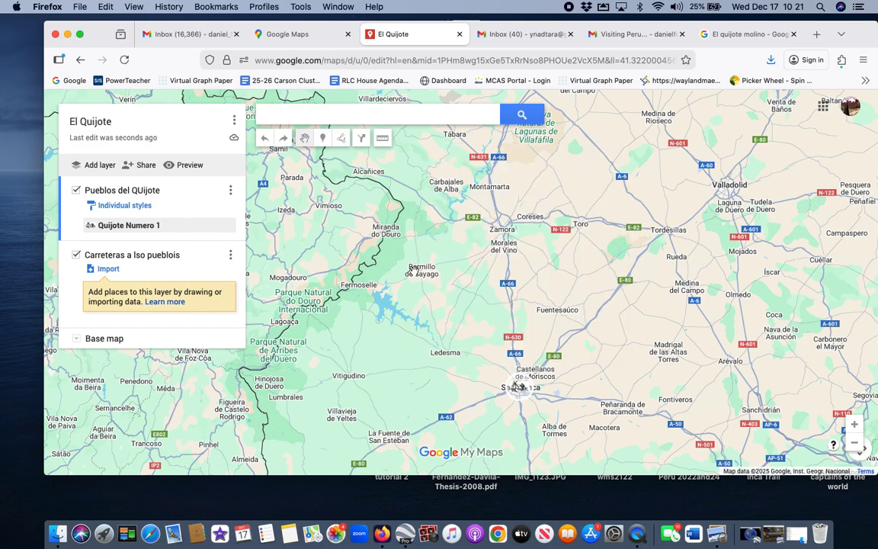
scroll(412, 269, down, 2)
click(198, 225)
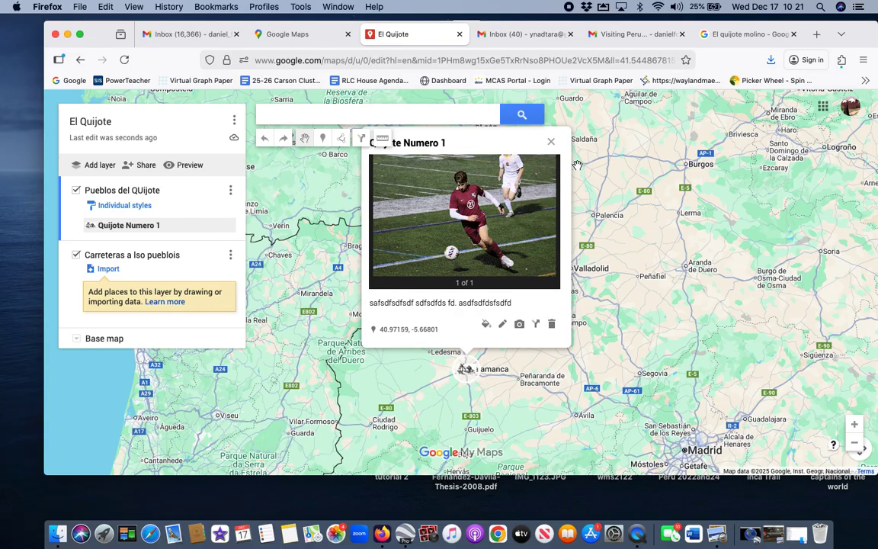
click(553, 144)
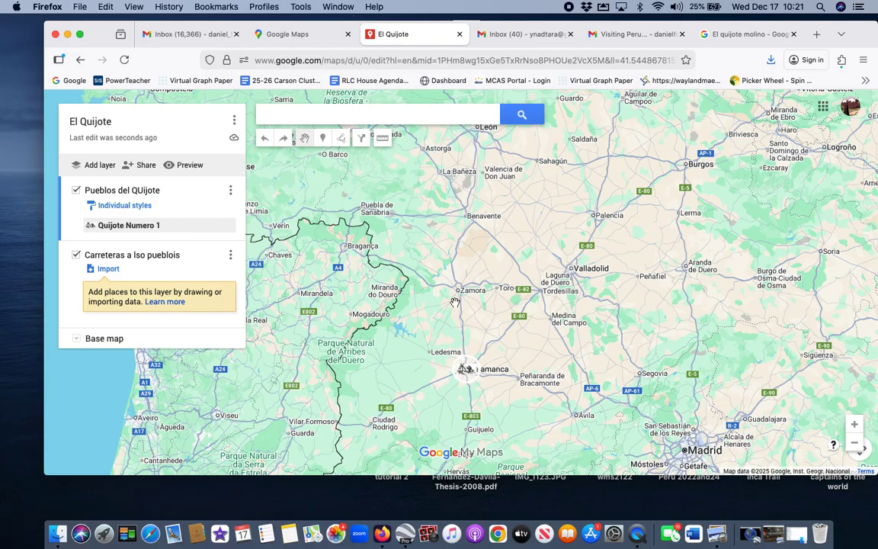
Step: Draw a line from Salamanca through Valladolid and La Bañeza to near Bilbao
click(341, 138)
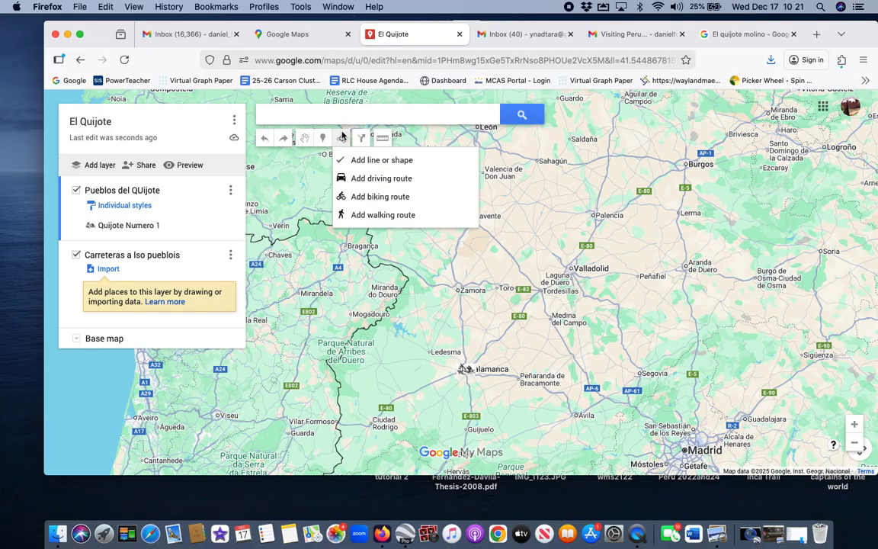
click(473, 369)
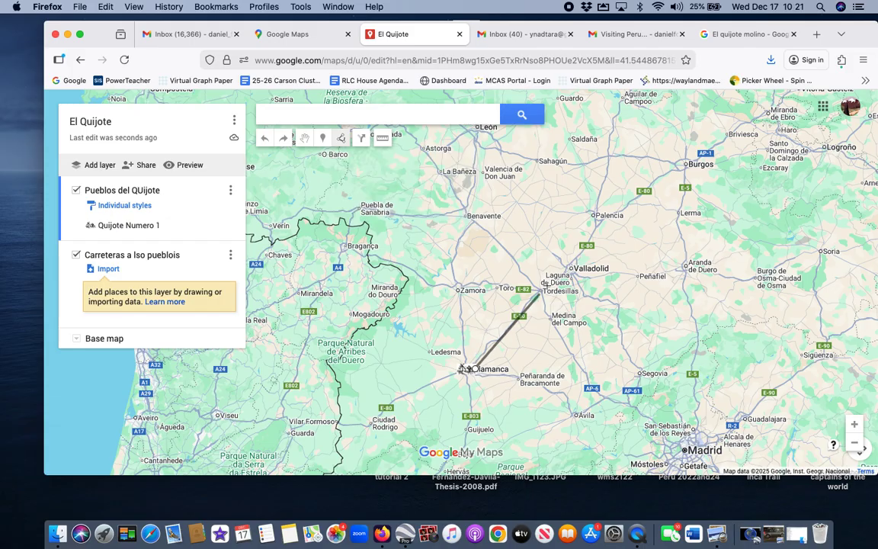
click(569, 271)
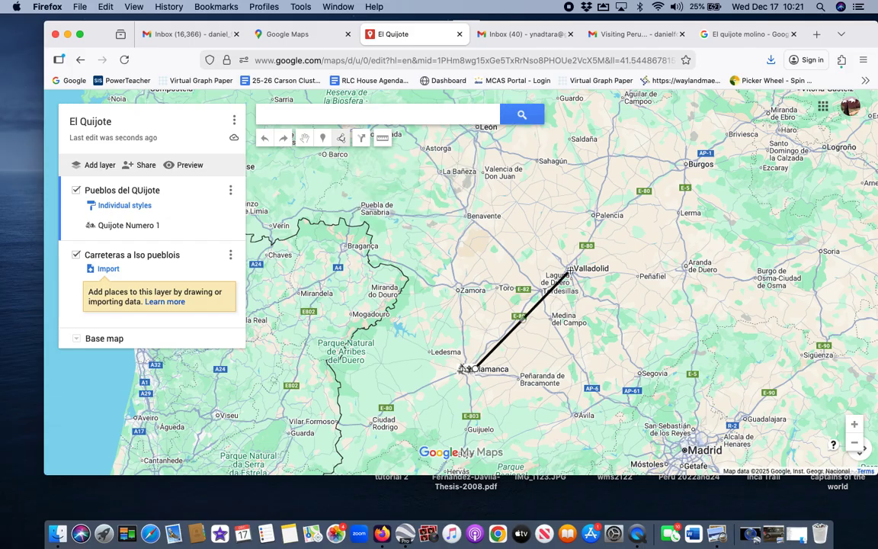
click(464, 177)
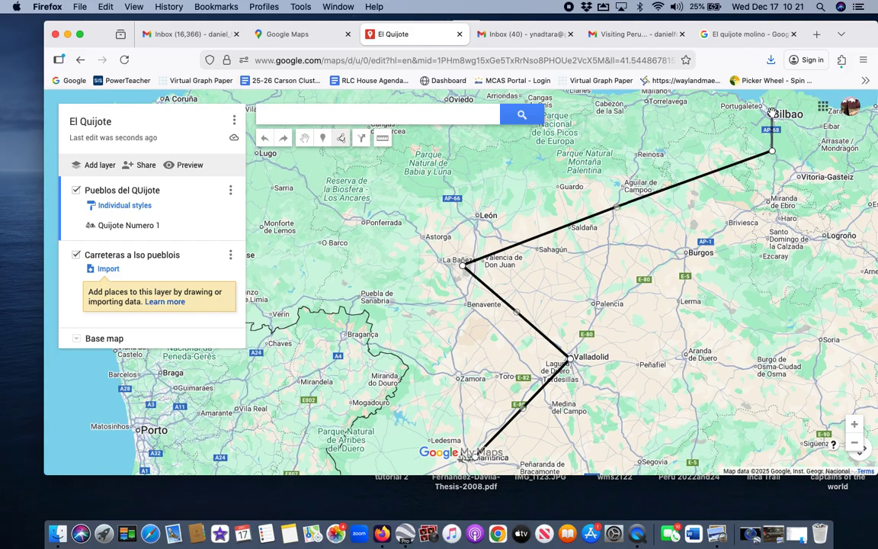
double_click(771, 120)
Step: Name the line 'sdfsdfds' and move it into the Carreteras a lso pueblois layer
text(sdfsdfds)
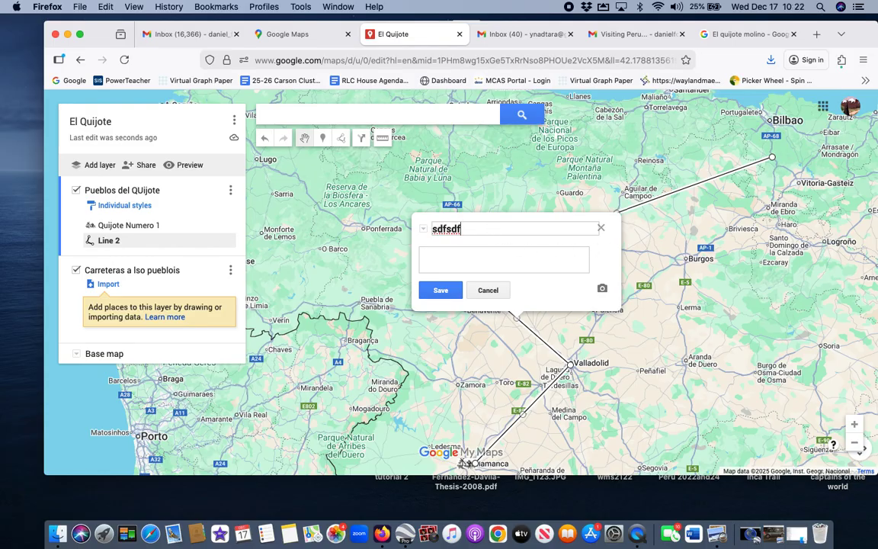
click(440, 291)
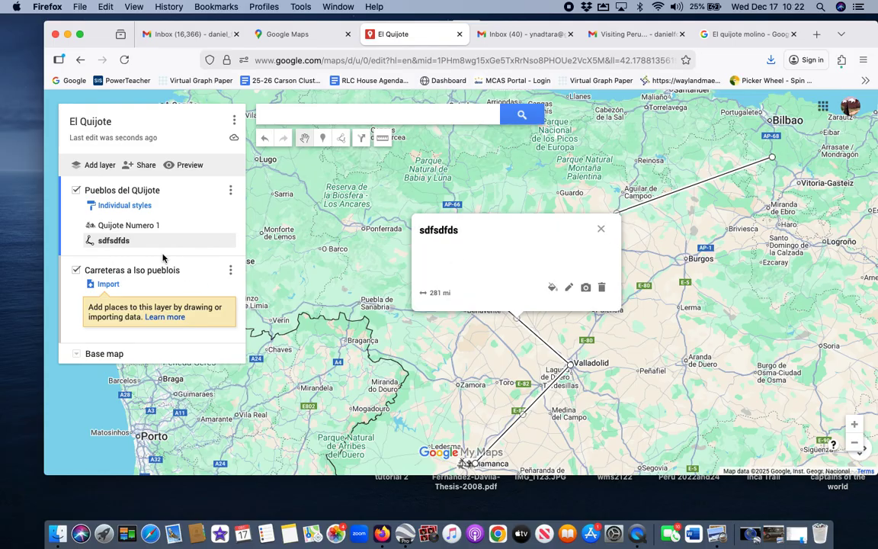
drag(156, 268, 183, 288)
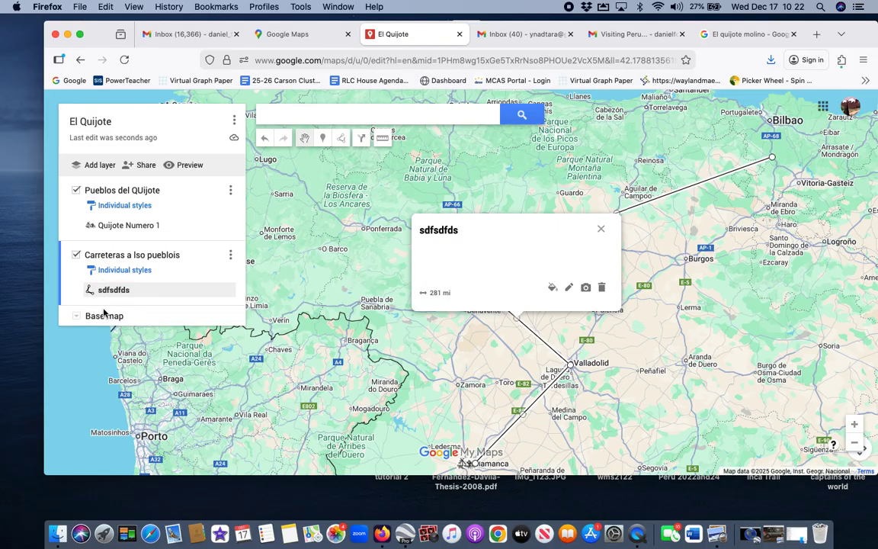
Step: Colour the sdfsdfds line orange, widen its line width, and frame the whole route
click(552, 287)
click(596, 297)
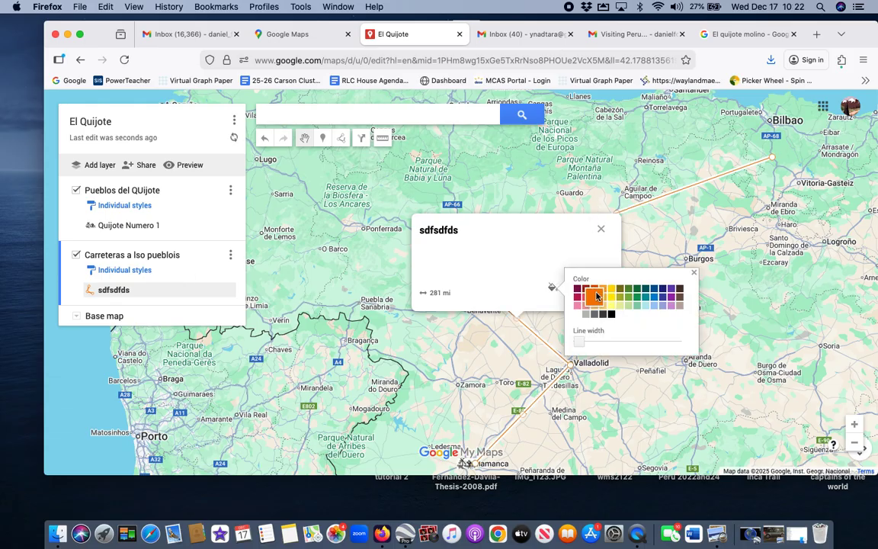
drag(580, 342, 614, 339)
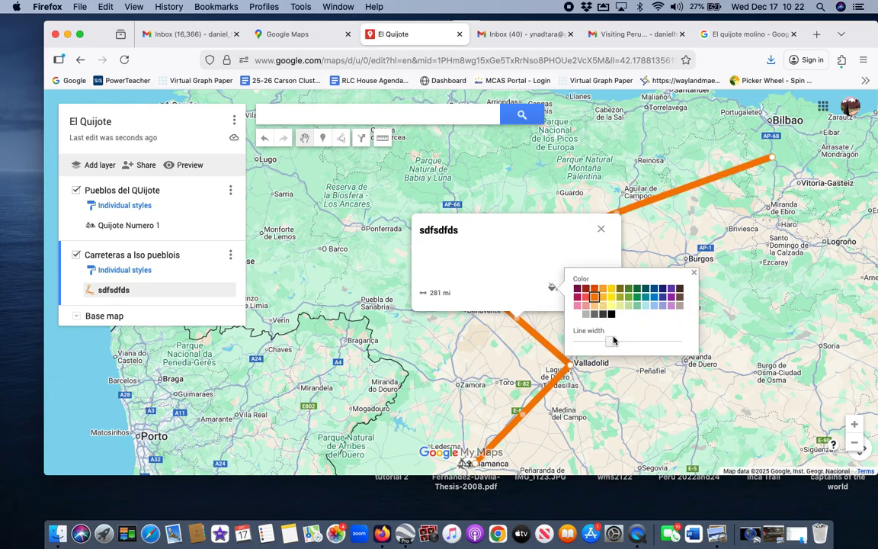
click(601, 233)
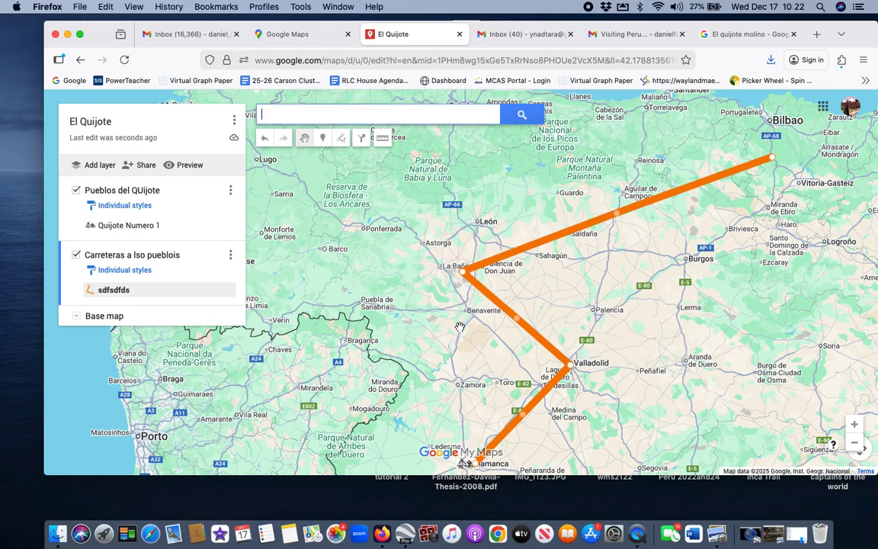
drag(405, 329, 422, 305)
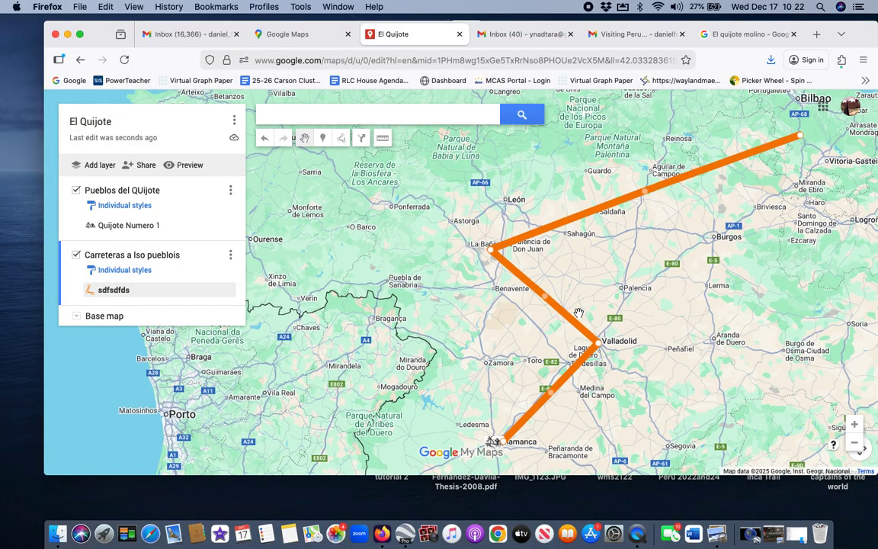
drag(542, 300, 501, 286)
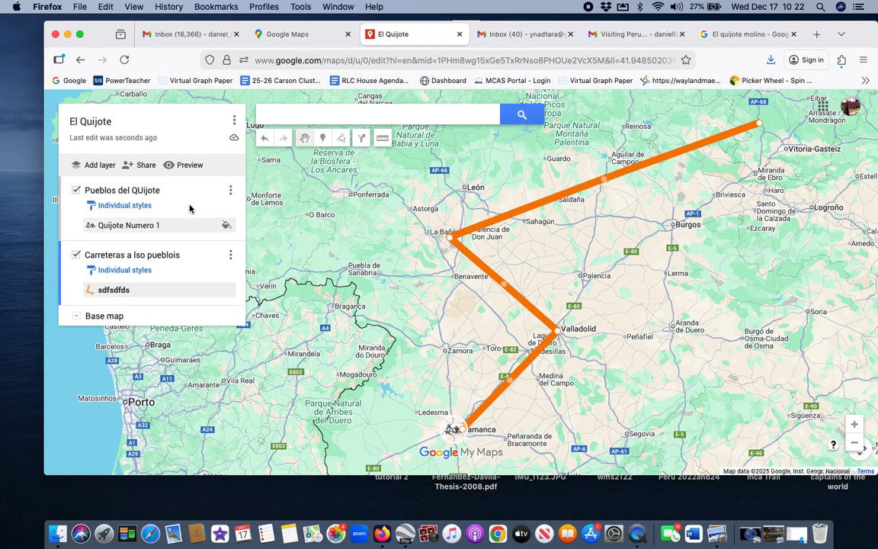
Step: Share El Quijote on Drive with the suggested colleague as Editor and send the invitation
click(146, 165)
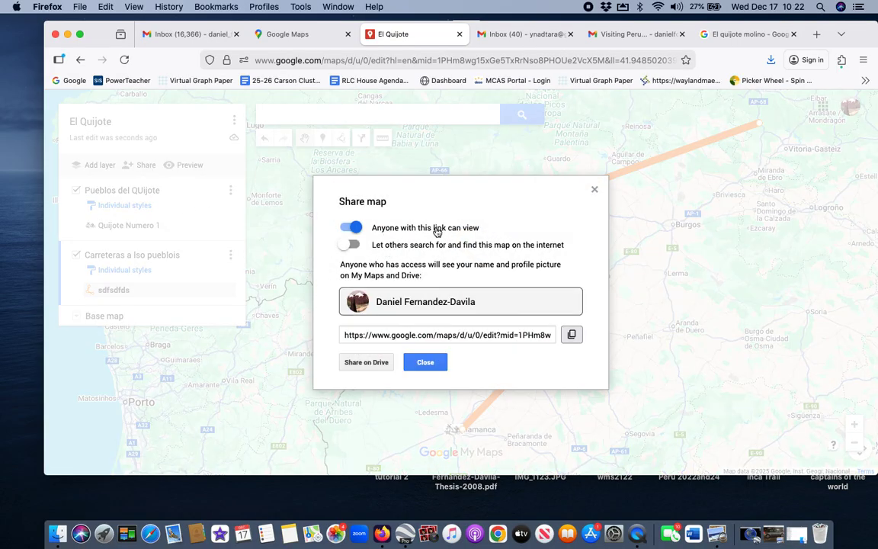
click(377, 364)
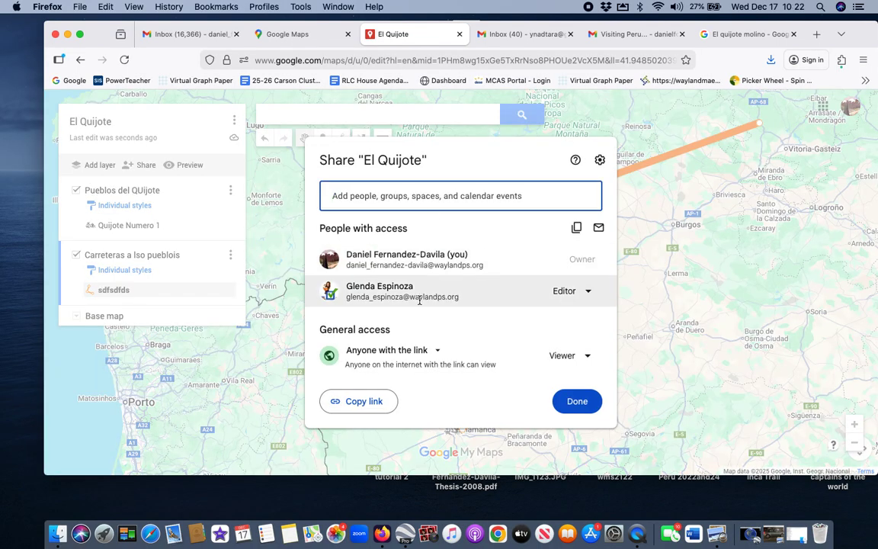
click(419, 300)
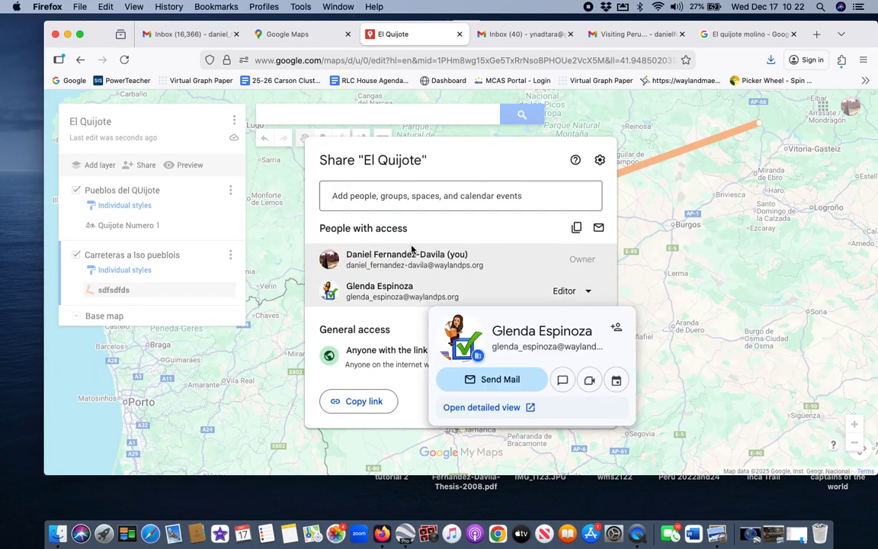
click(428, 198)
click(376, 229)
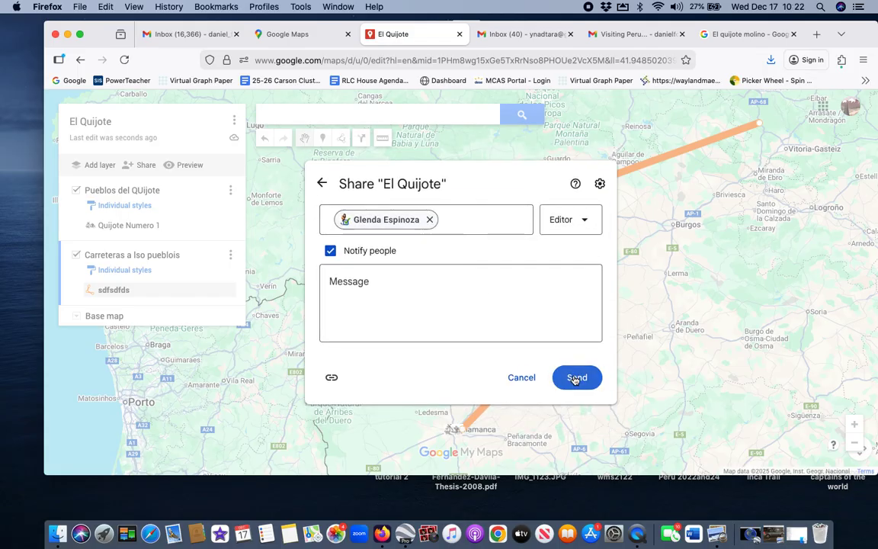
click(573, 375)
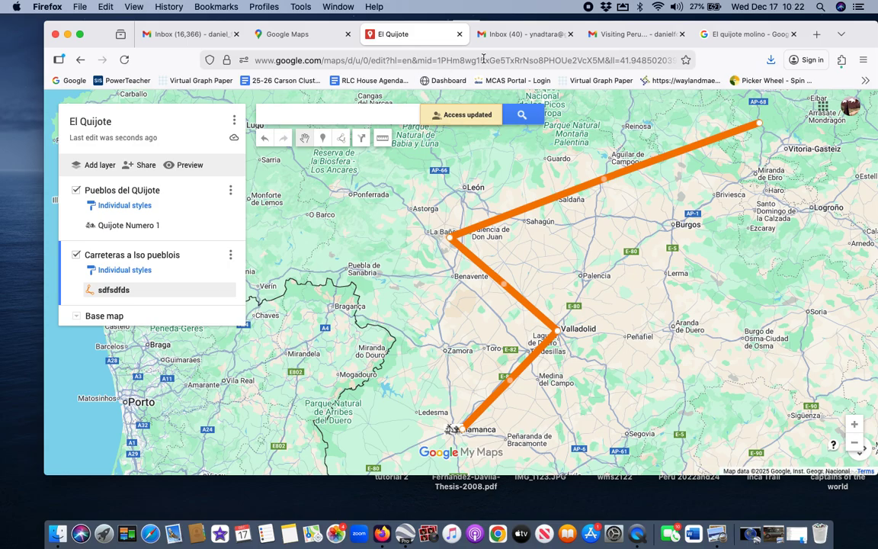
Step: Close the El Quijote tab, switch to Gmail, and open Google Drive from the apps grid
click(459, 34)
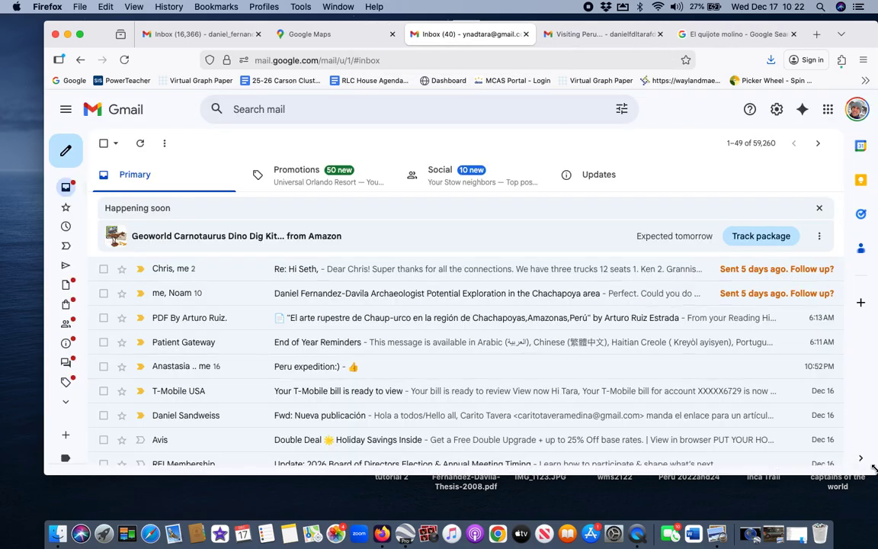
drag(874, 467, 800, 277)
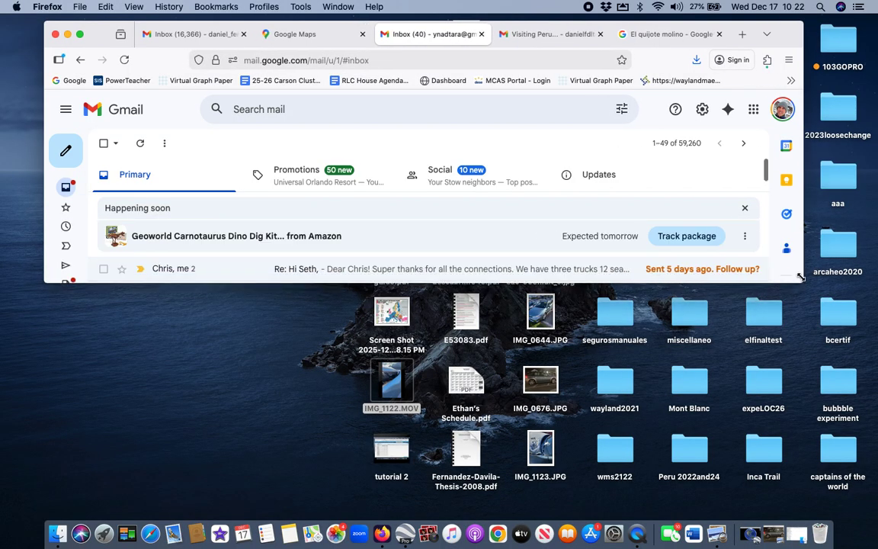
click(191, 34)
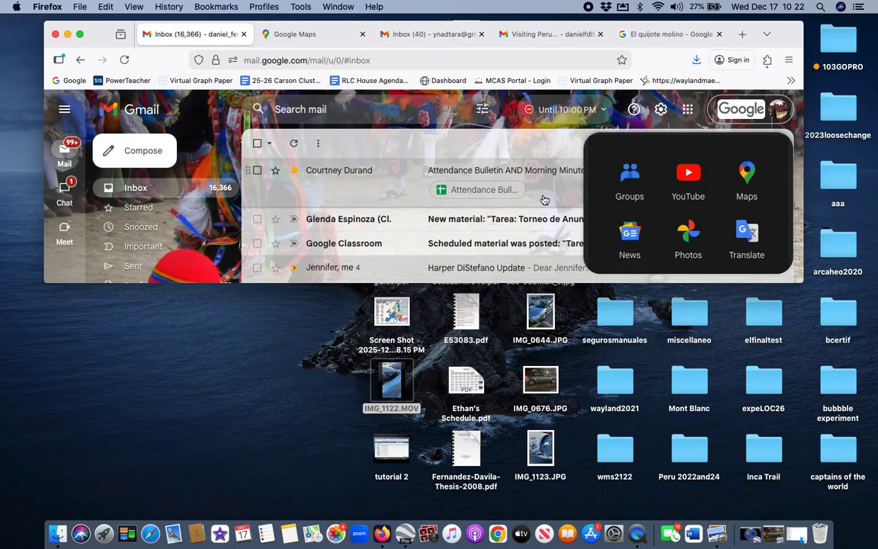
click(689, 113)
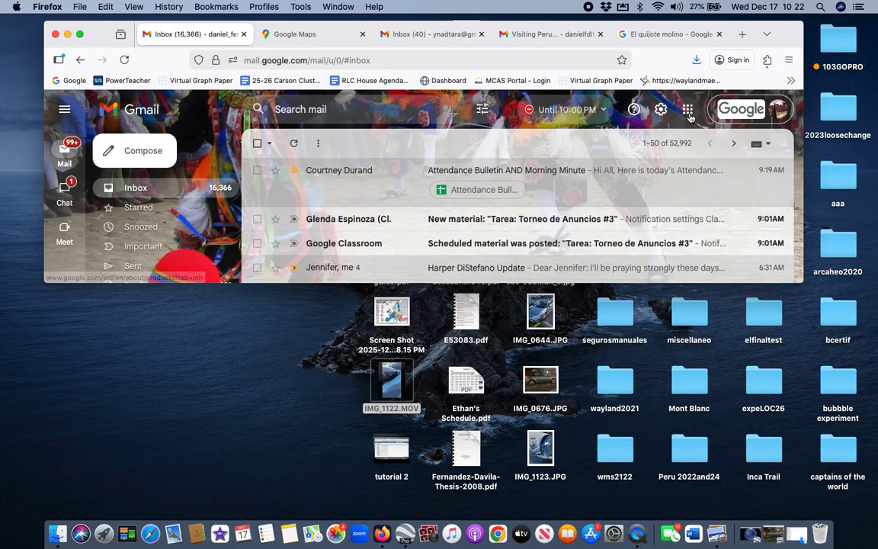
click(689, 113)
scroll(699, 227, down, 1)
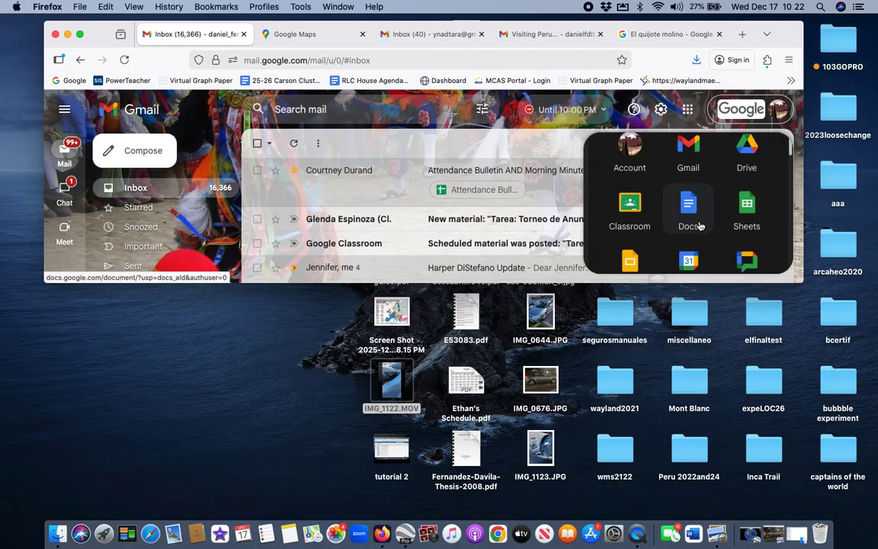
scroll(700, 226, up, 1)
click(745, 173)
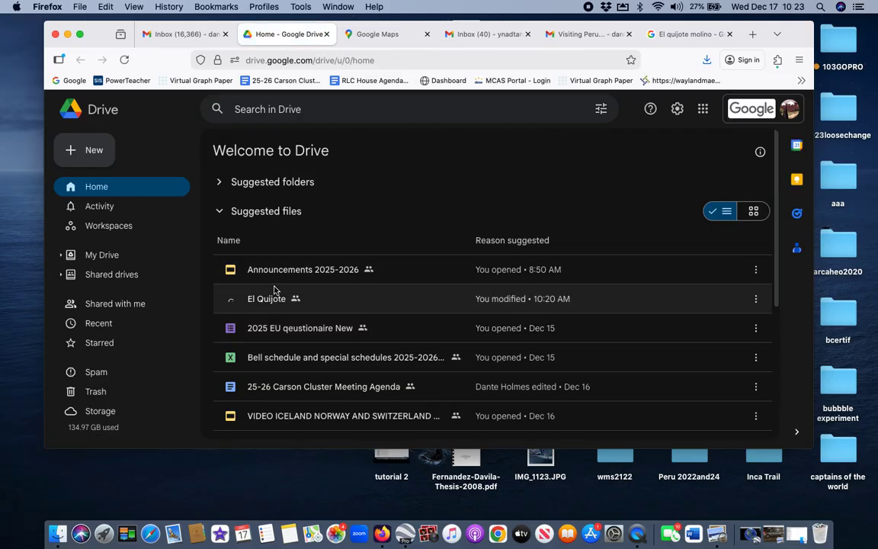
Step: Reopen the El Quijote map from Drive's Suggested files and recentre its orange route
click(267, 301)
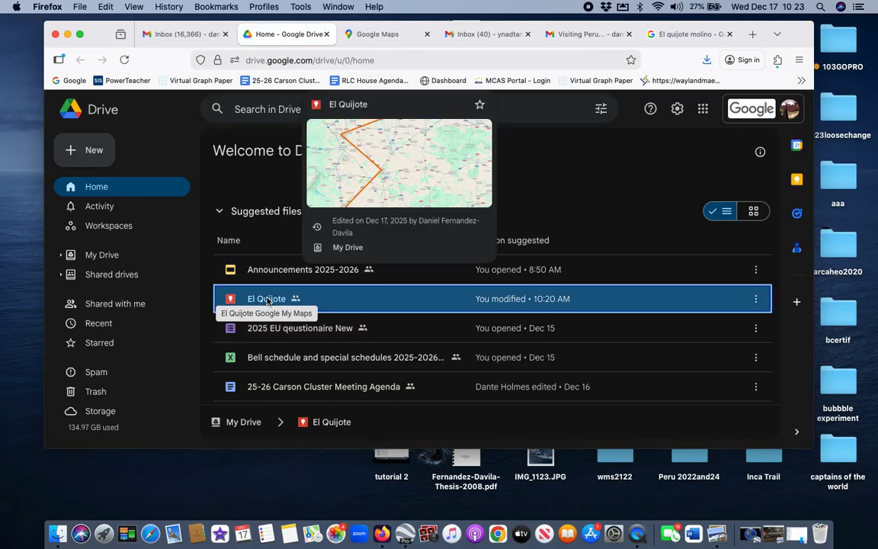
double_click(267, 301)
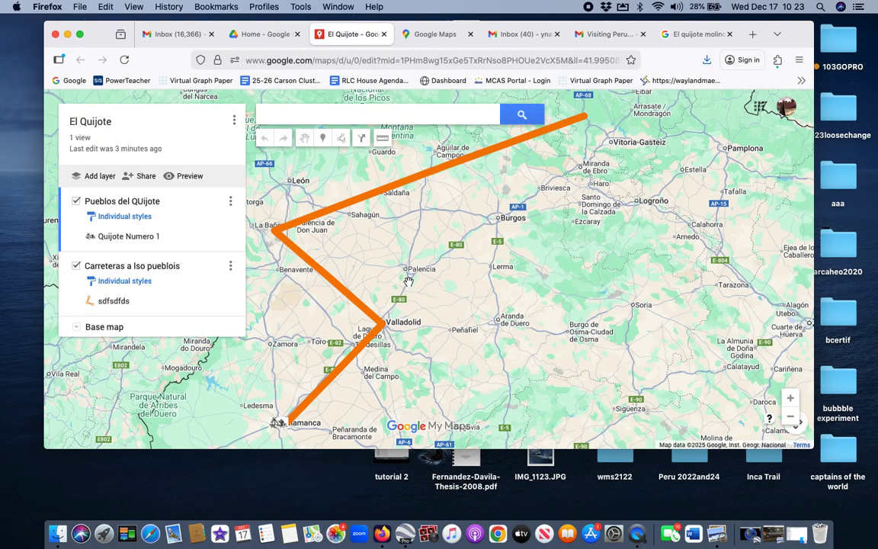
drag(414, 242, 459, 234)
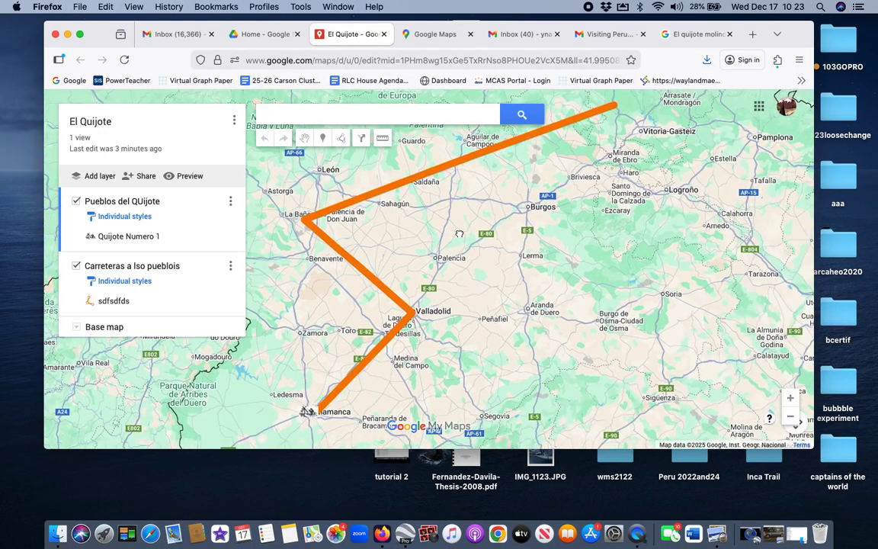